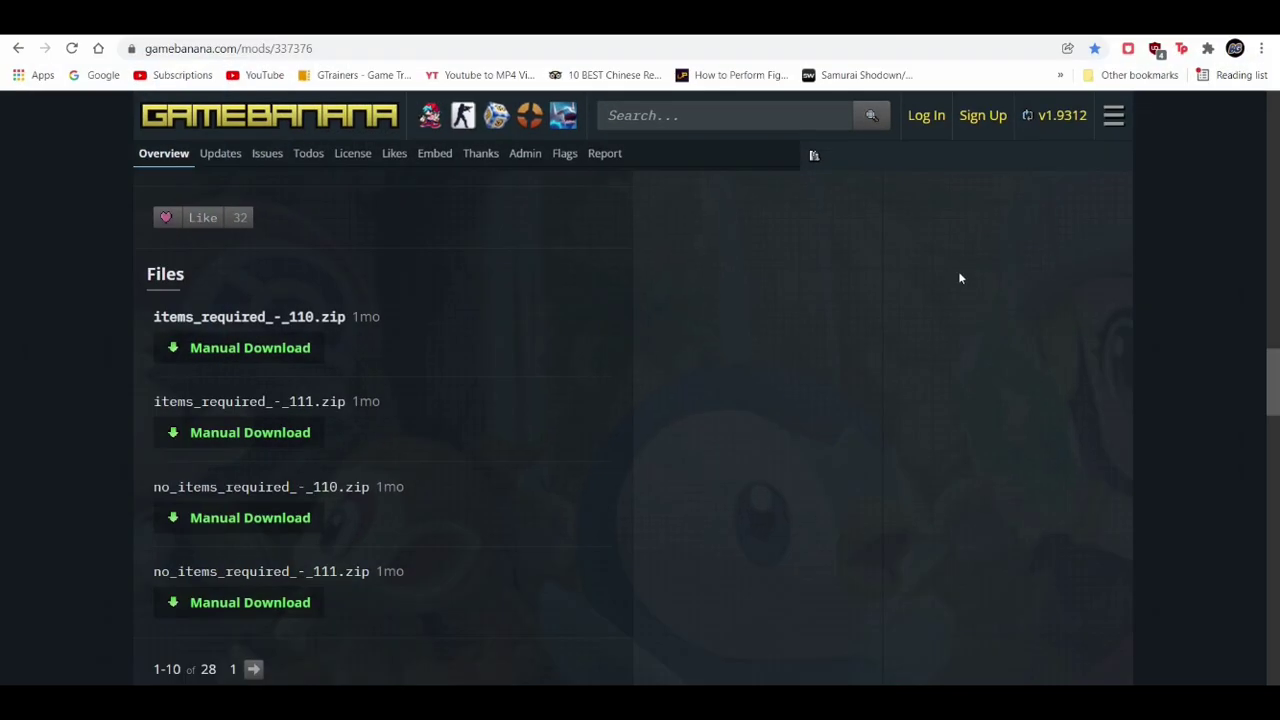
Browse the No More Trade Evolutions mod's preview screenshots showing Scyther evolving, and close the image viewer
drag(1276, 367, 1259, 148)
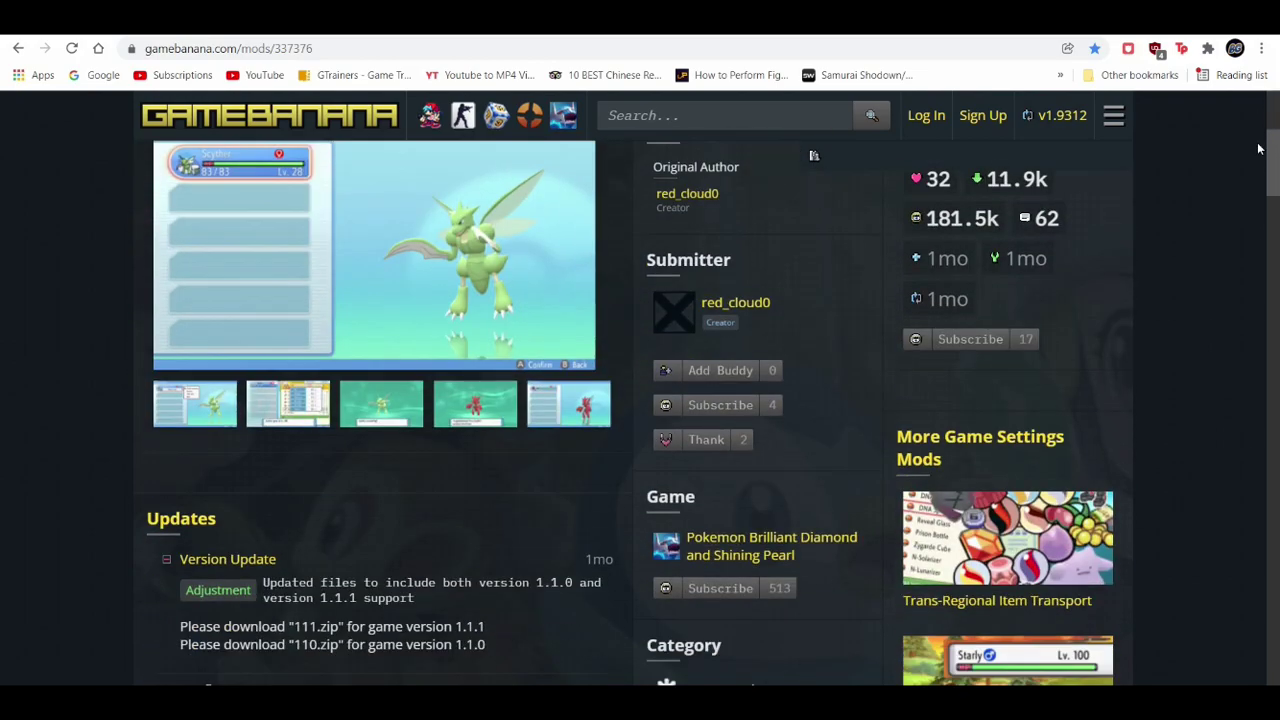
click(203, 402)
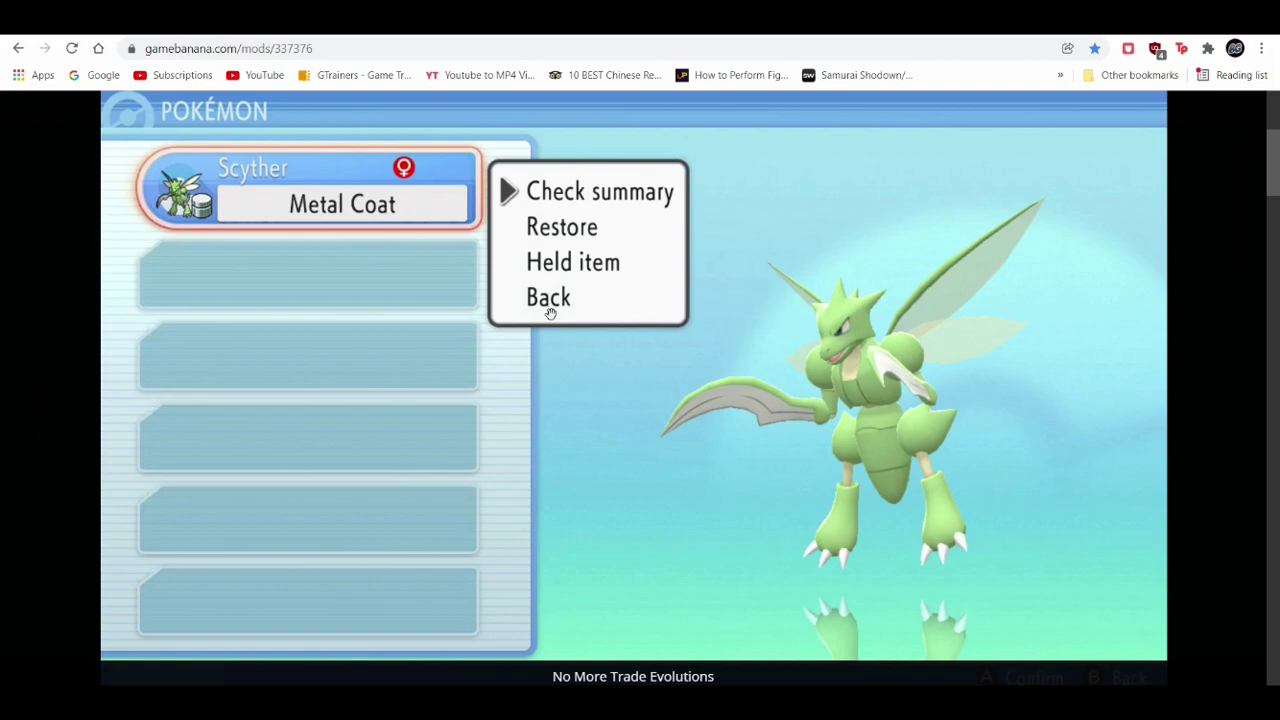
click(1224, 404)
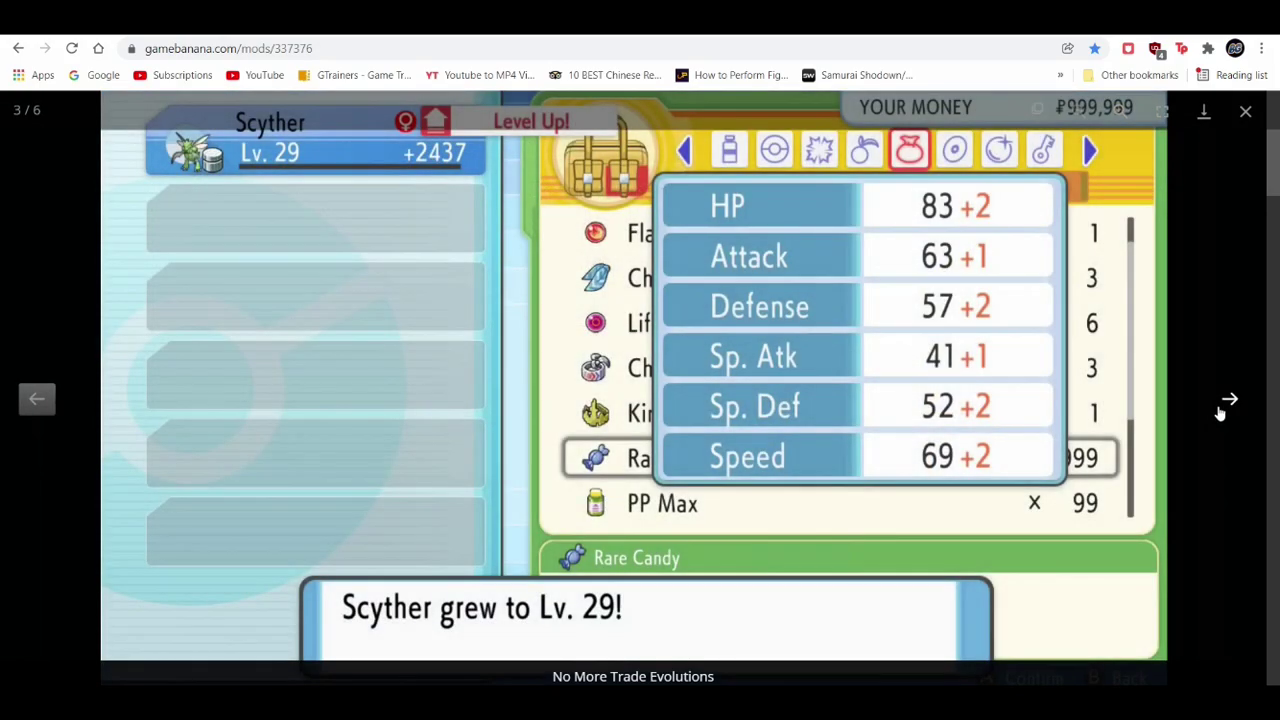
click(1220, 410)
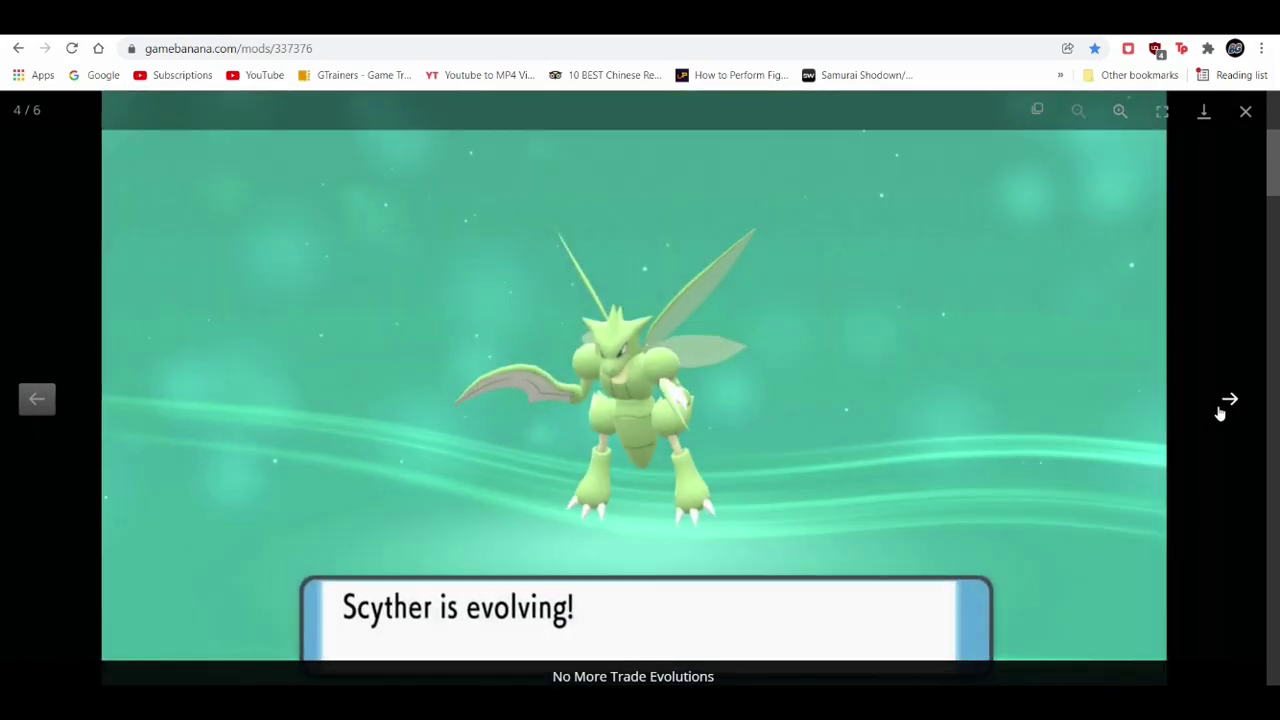
click(1220, 410)
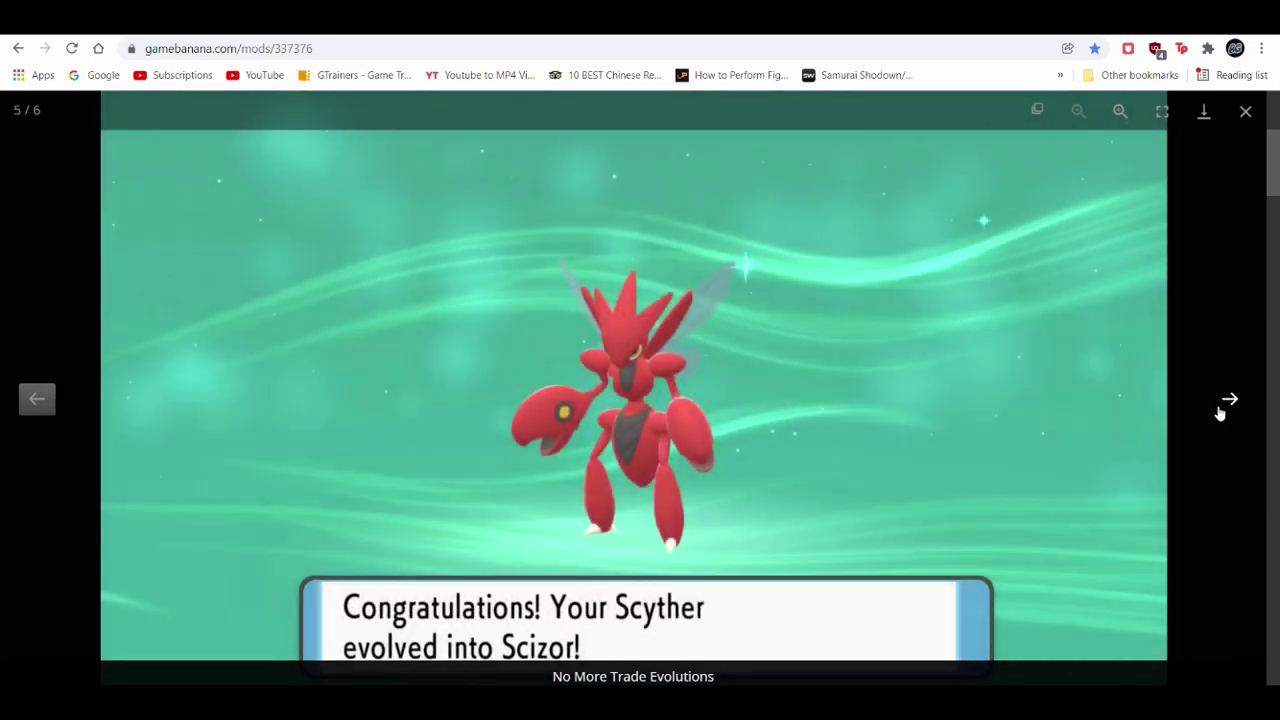
click(35, 402)
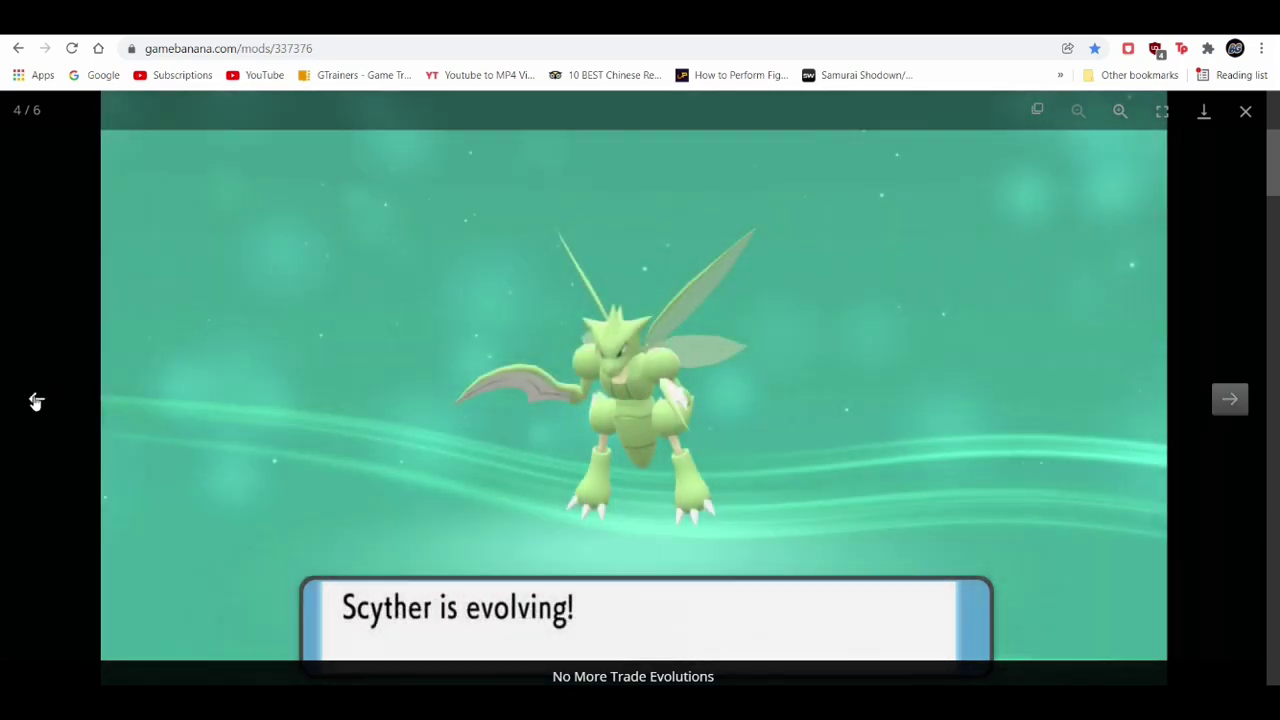
click(35, 402)
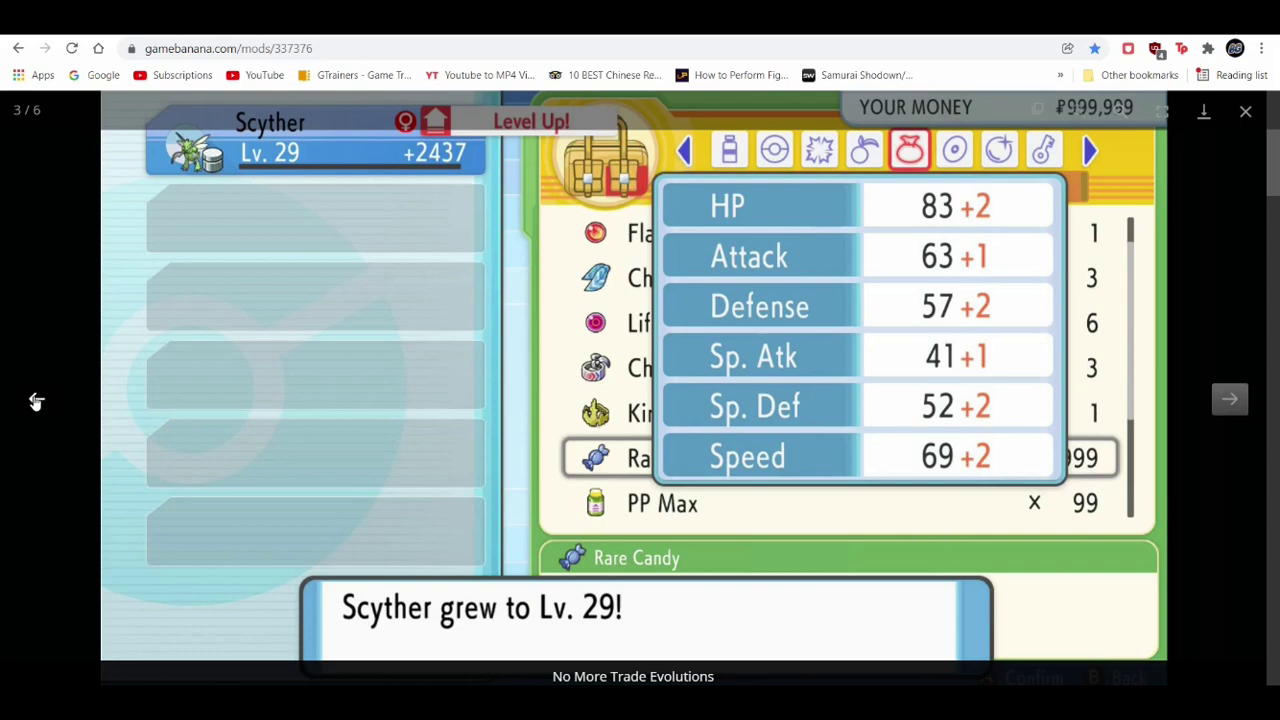
click(1246, 108)
Download items_required_-_110.zip from the mod's files and place the archive on the desktop
drag(1275, 165, 1274, 394)
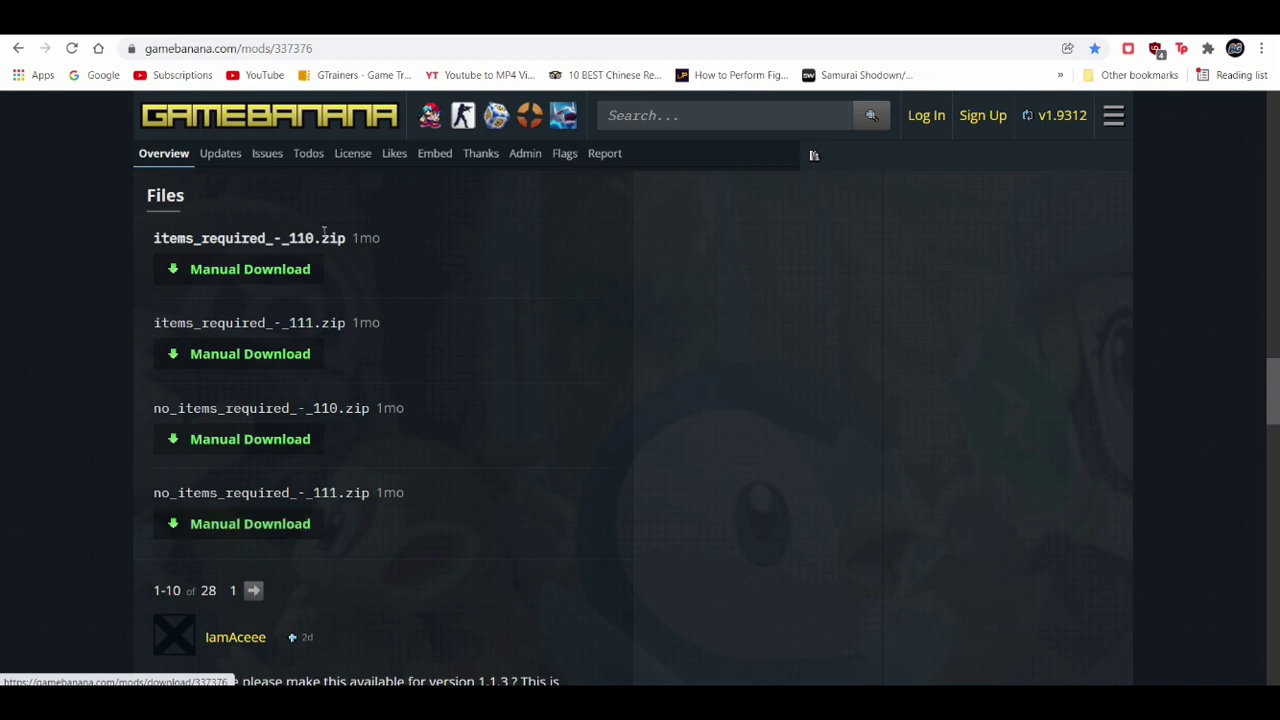
click(296, 270)
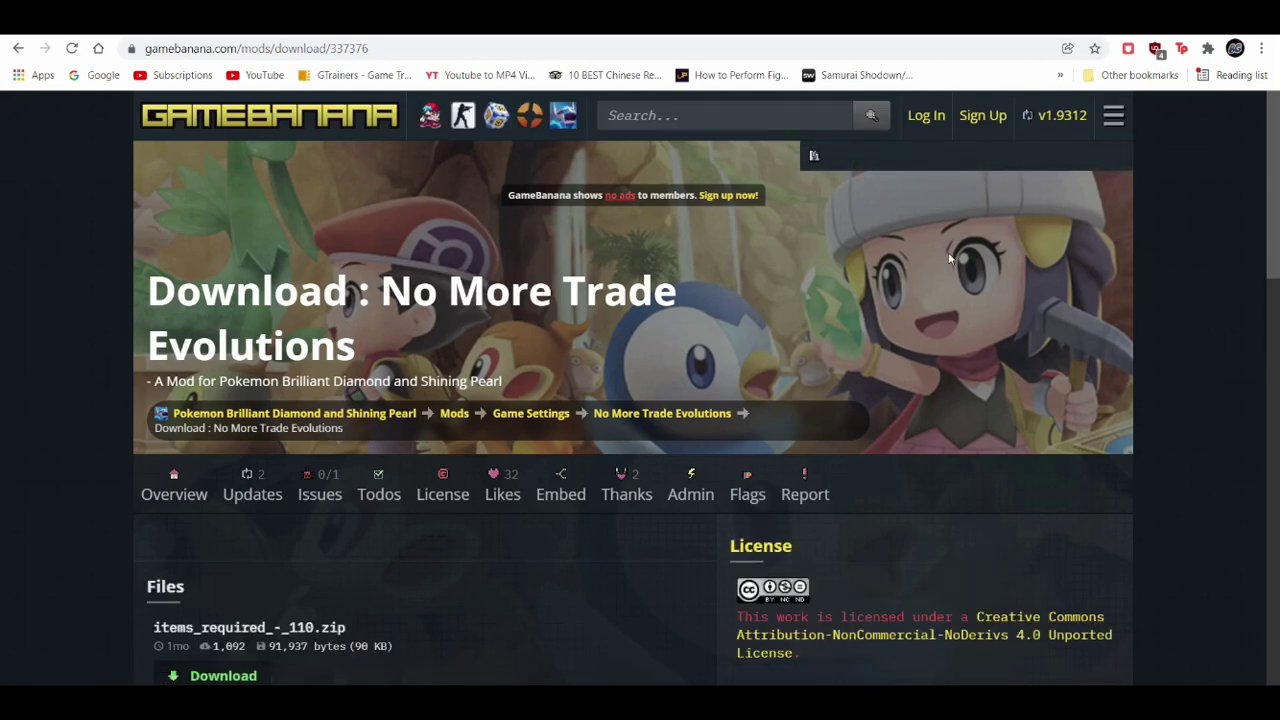
drag(1278, 207, 1278, 298)
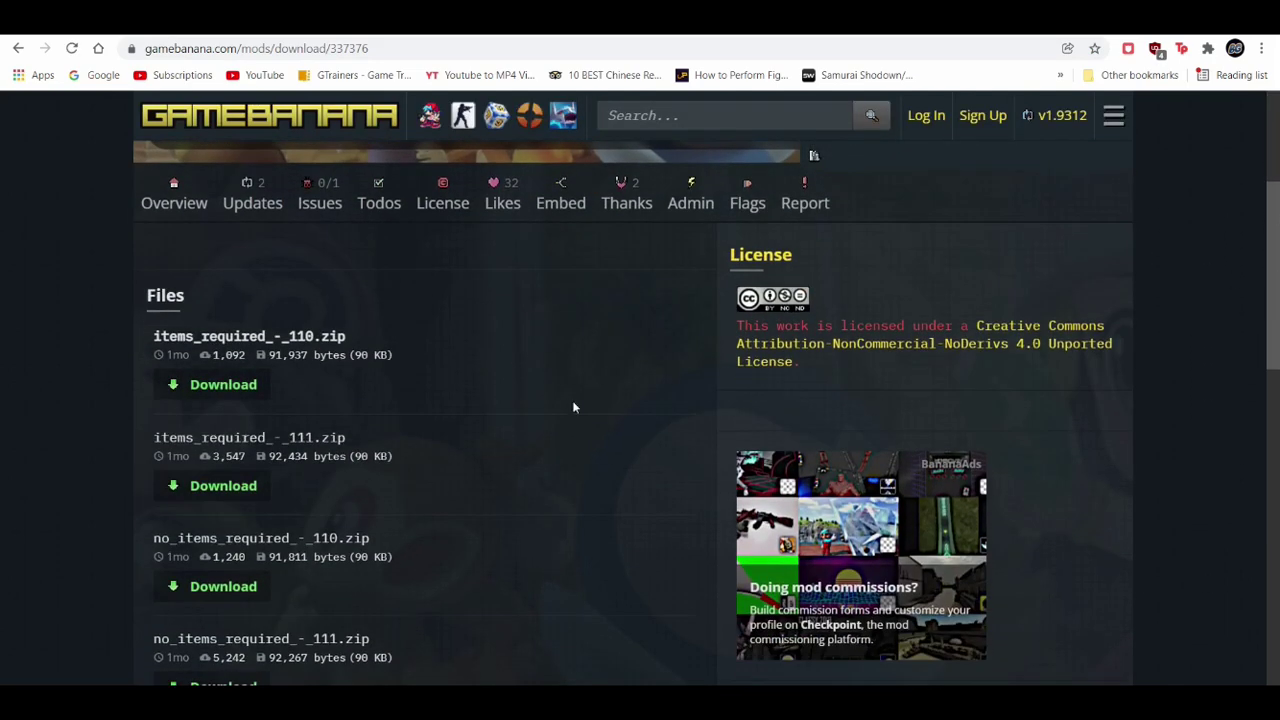
click(224, 392)
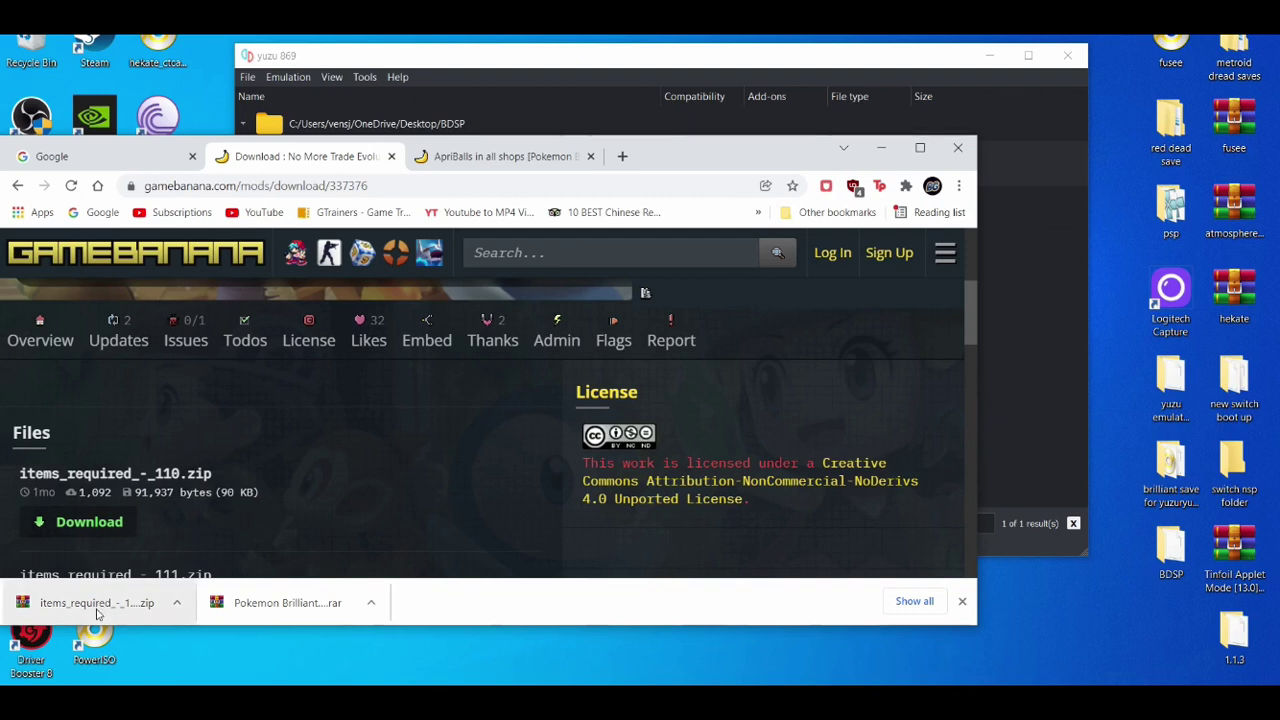
drag(103, 600, 335, 663)
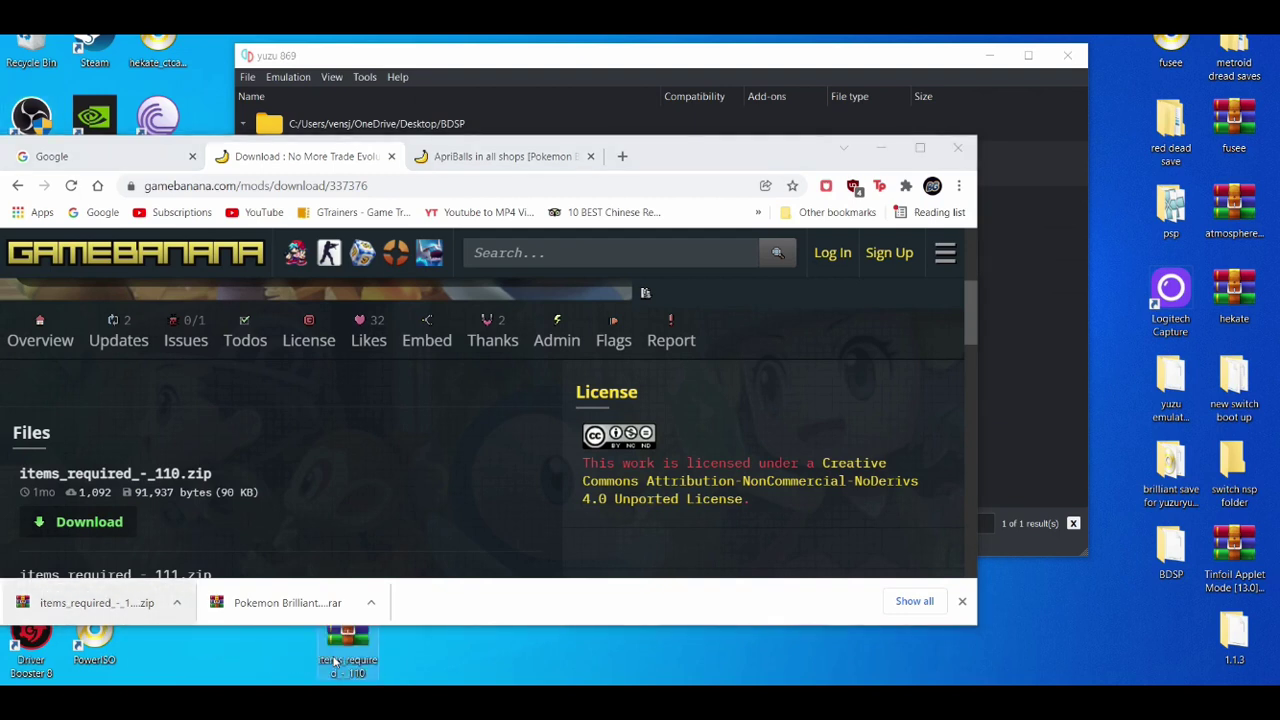
click(962, 601)
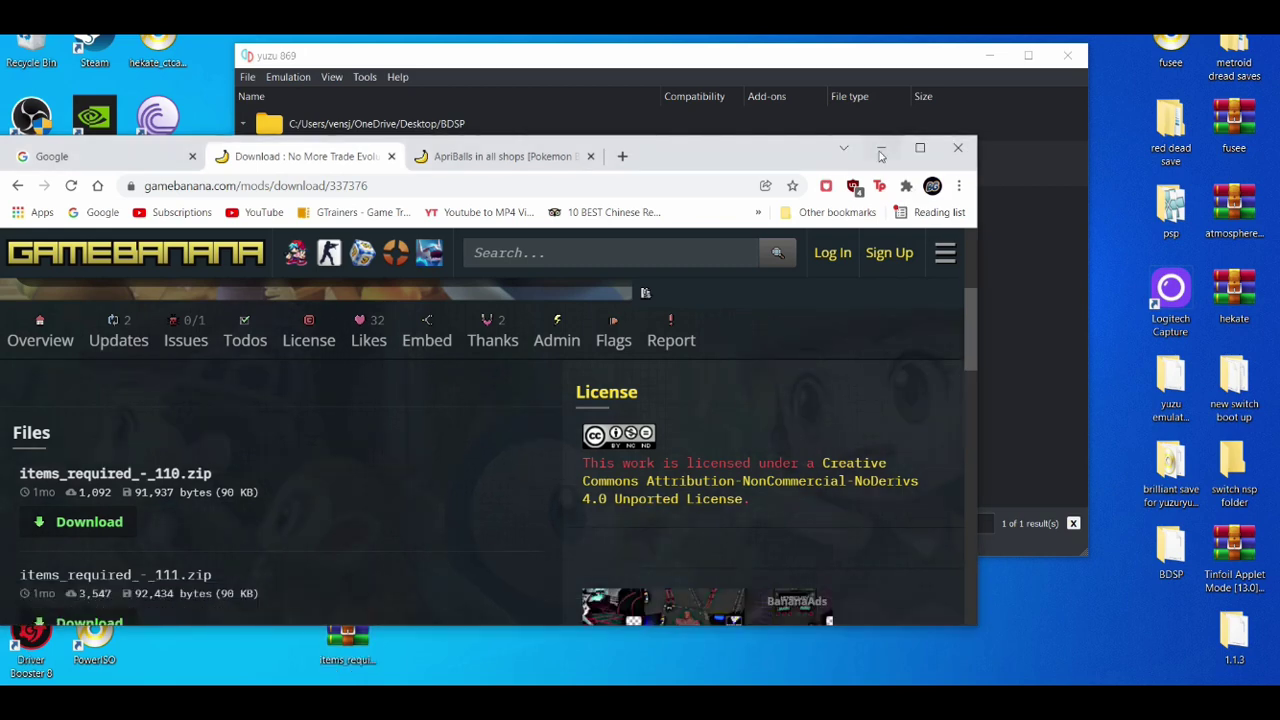
click(879, 152)
drag(347, 632, 250, 627)
Extract the romfs folder from the items_required_-_110.zip archive to an empty spot on the desktop
double_click(228, 636)
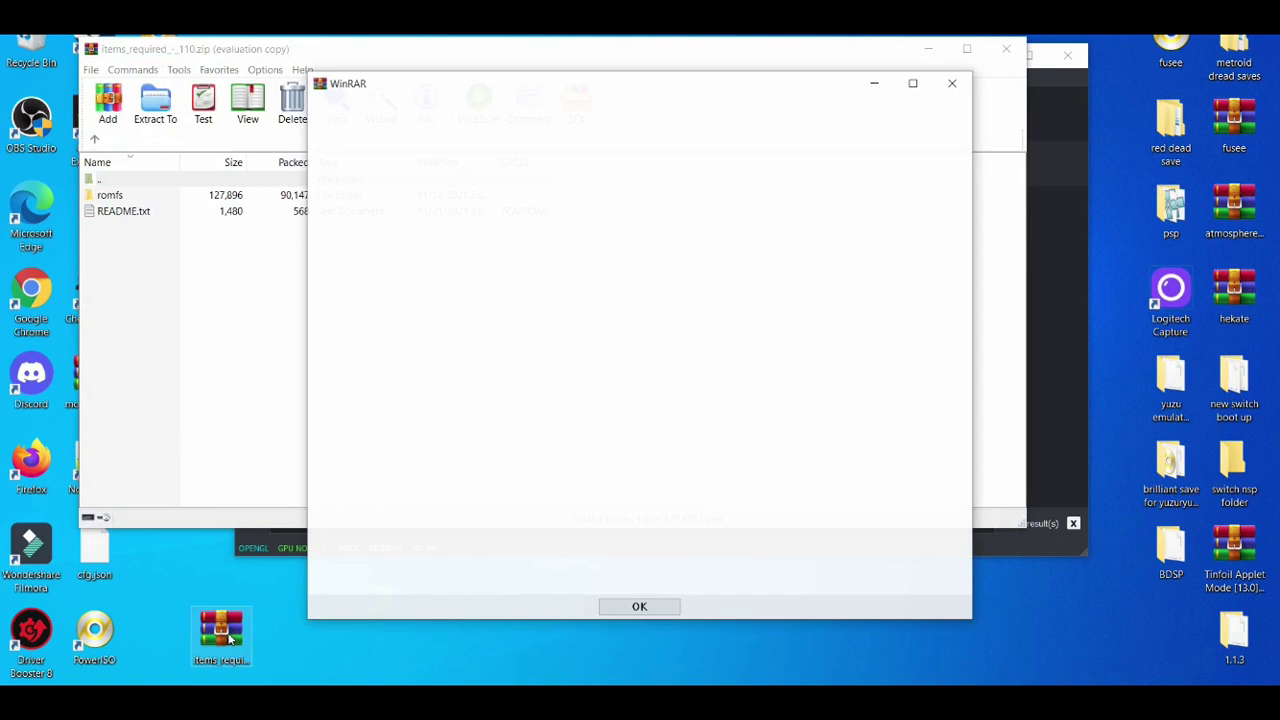
click(953, 82)
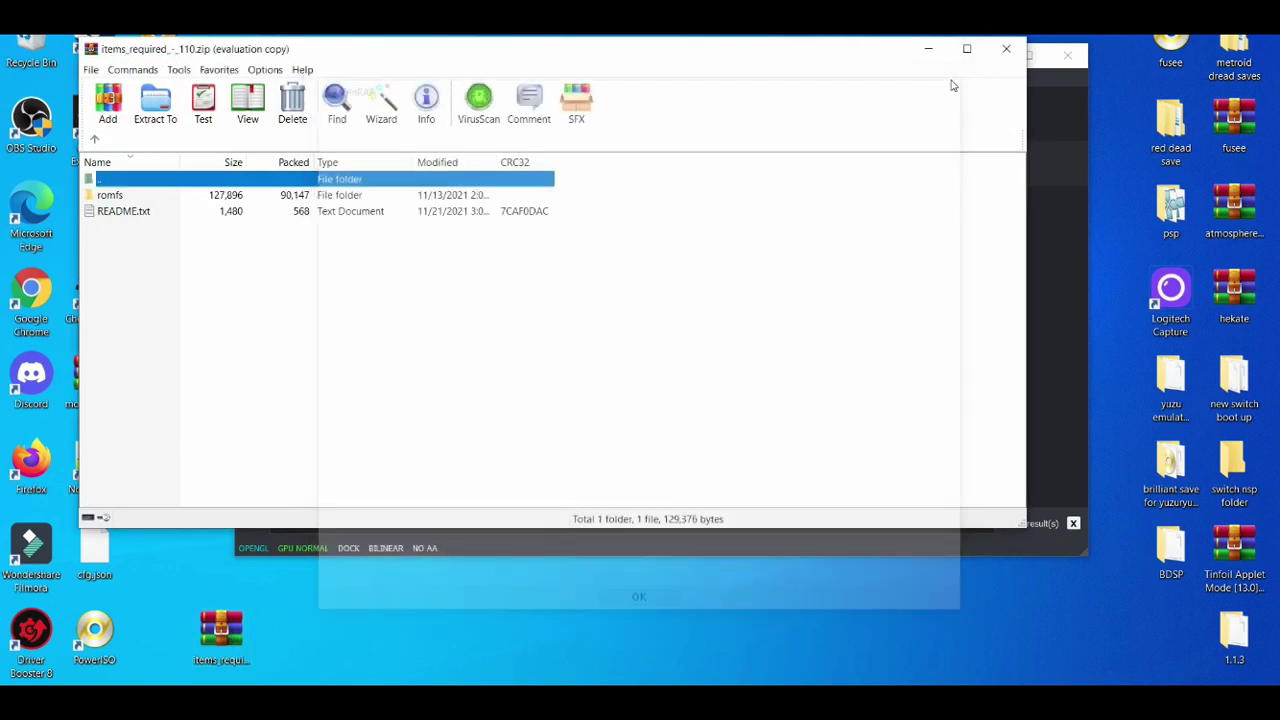
click(285, 197)
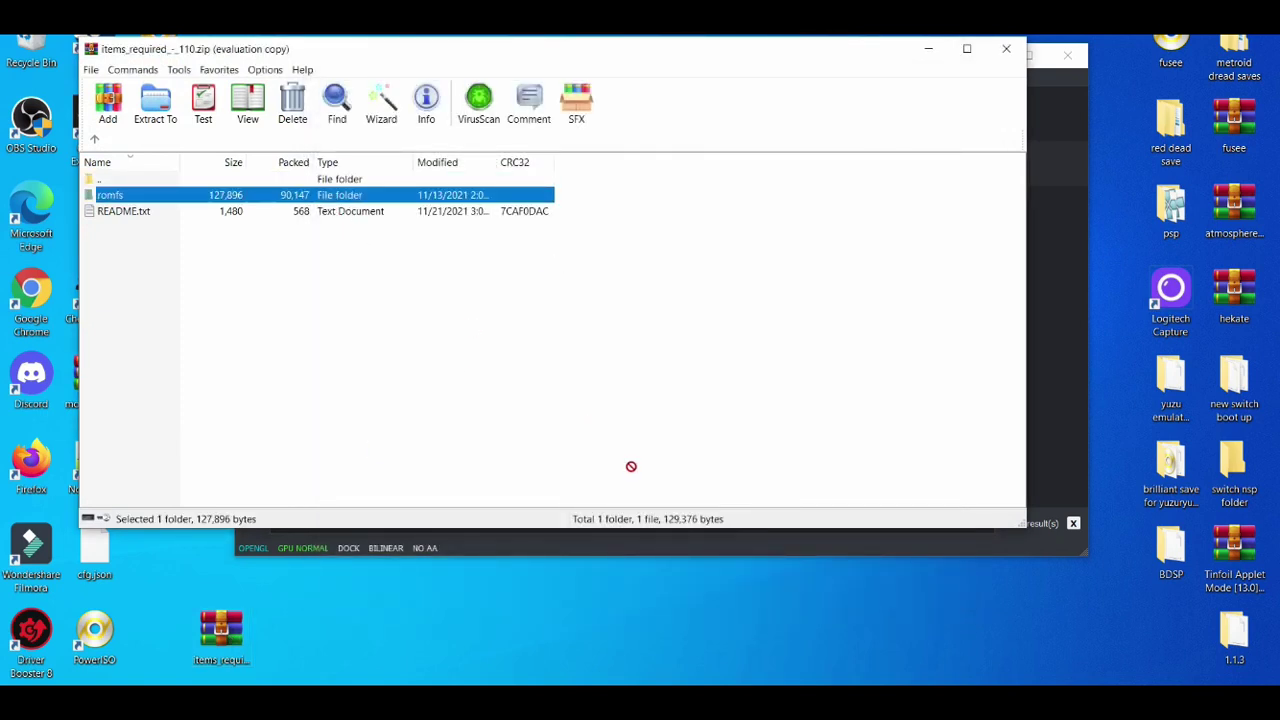
drag(718, 645, 719, 642)
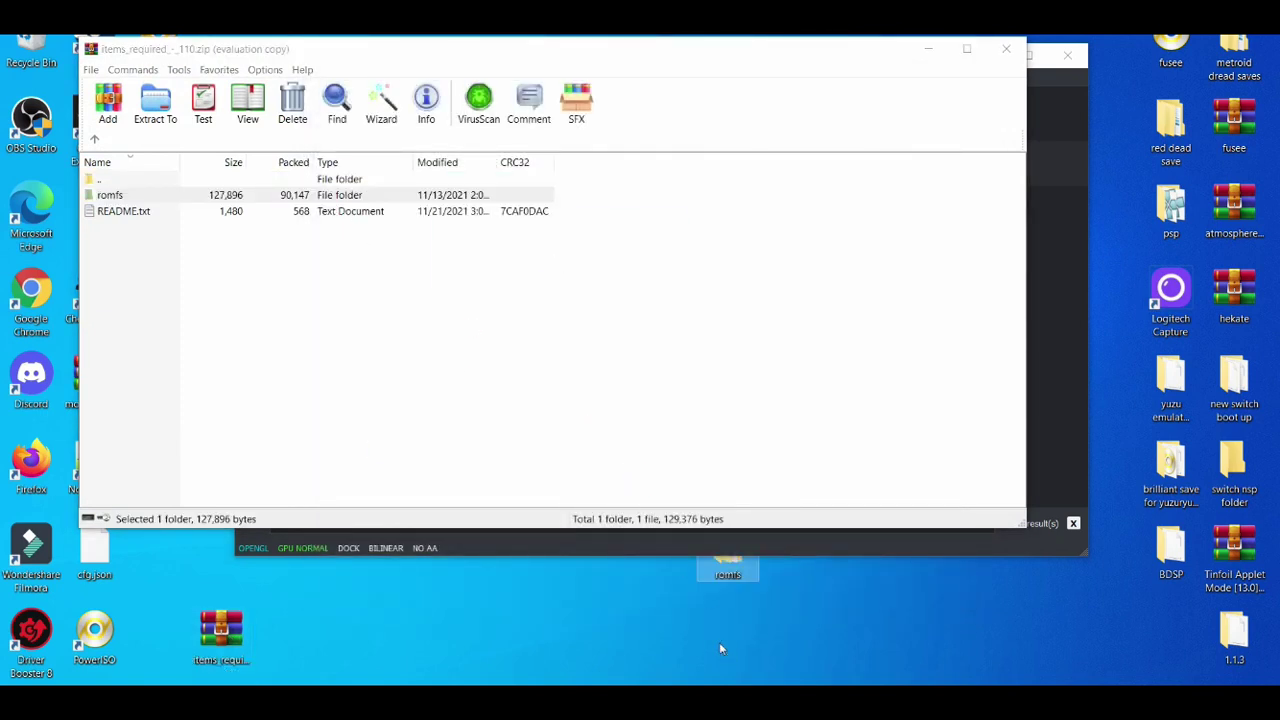
click(1006, 48)
drag(738, 577, 768, 634)
Create a desktop folder named "item trade" and move the romfs folder into it
right_click(557, 633)
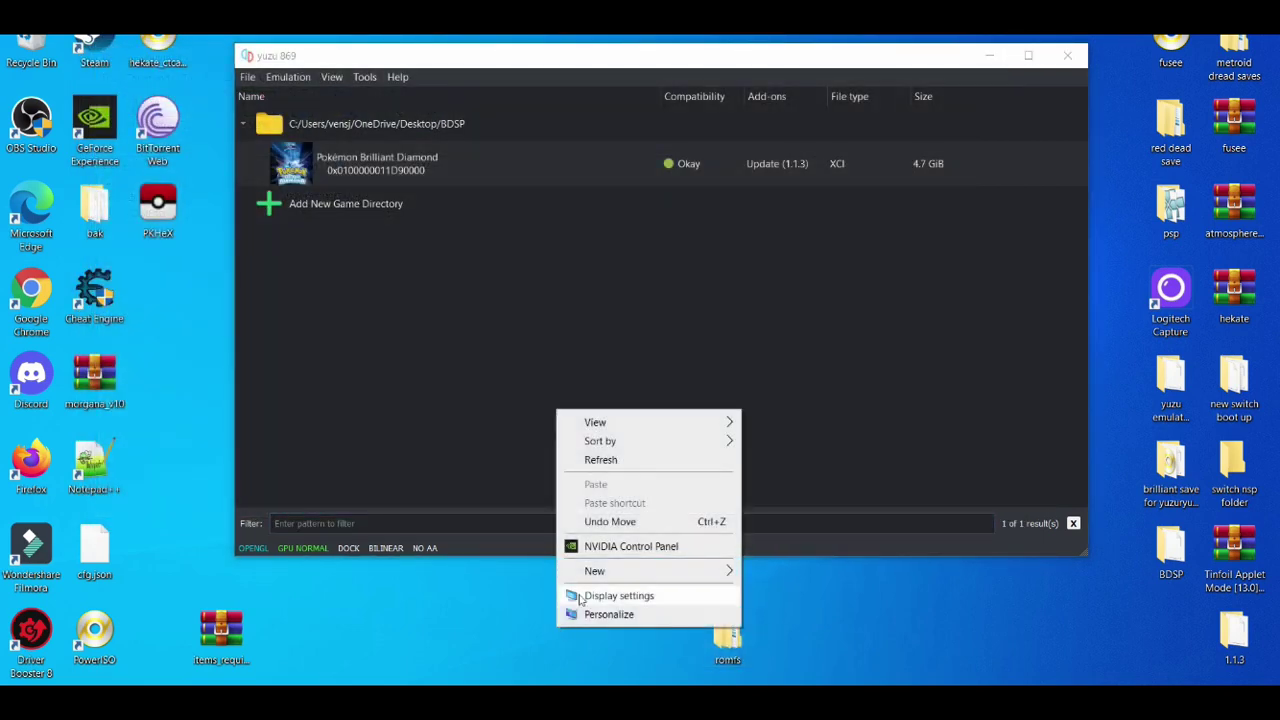
mouse_move(594, 572)
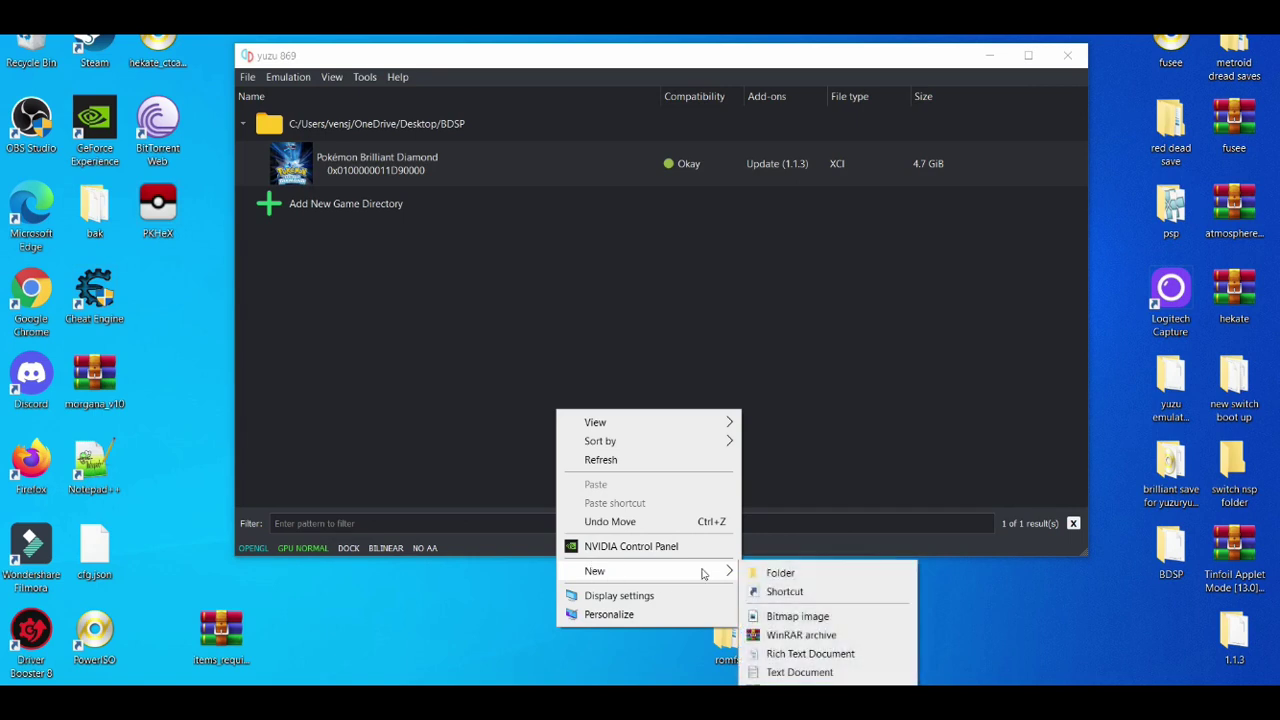
click(782, 571)
text(ttra)
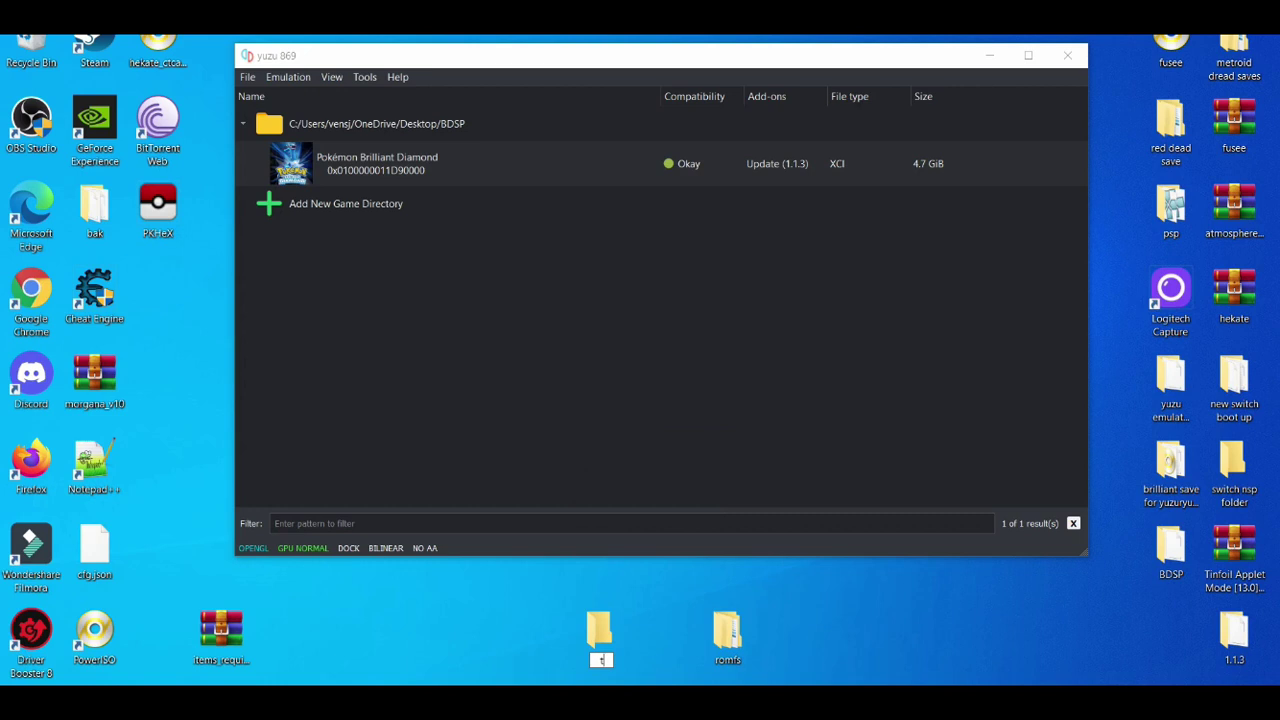
text(m trade)
key(Return)
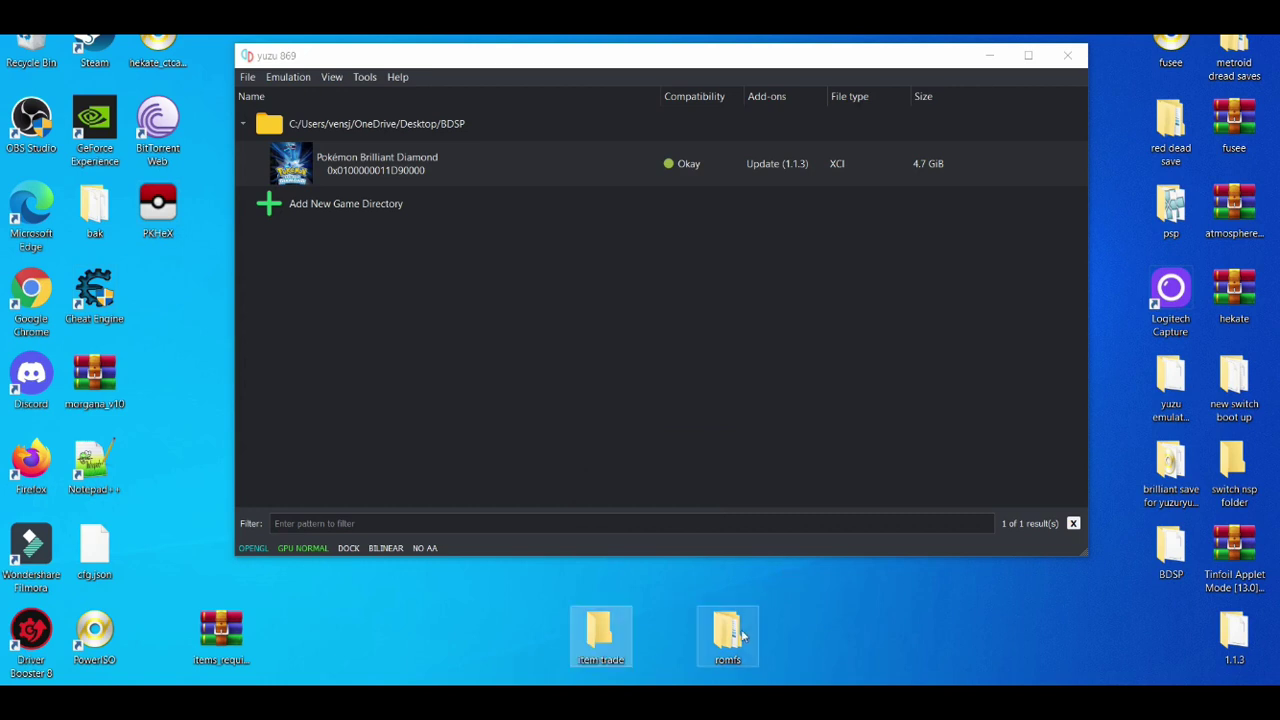
drag(727, 630, 603, 638)
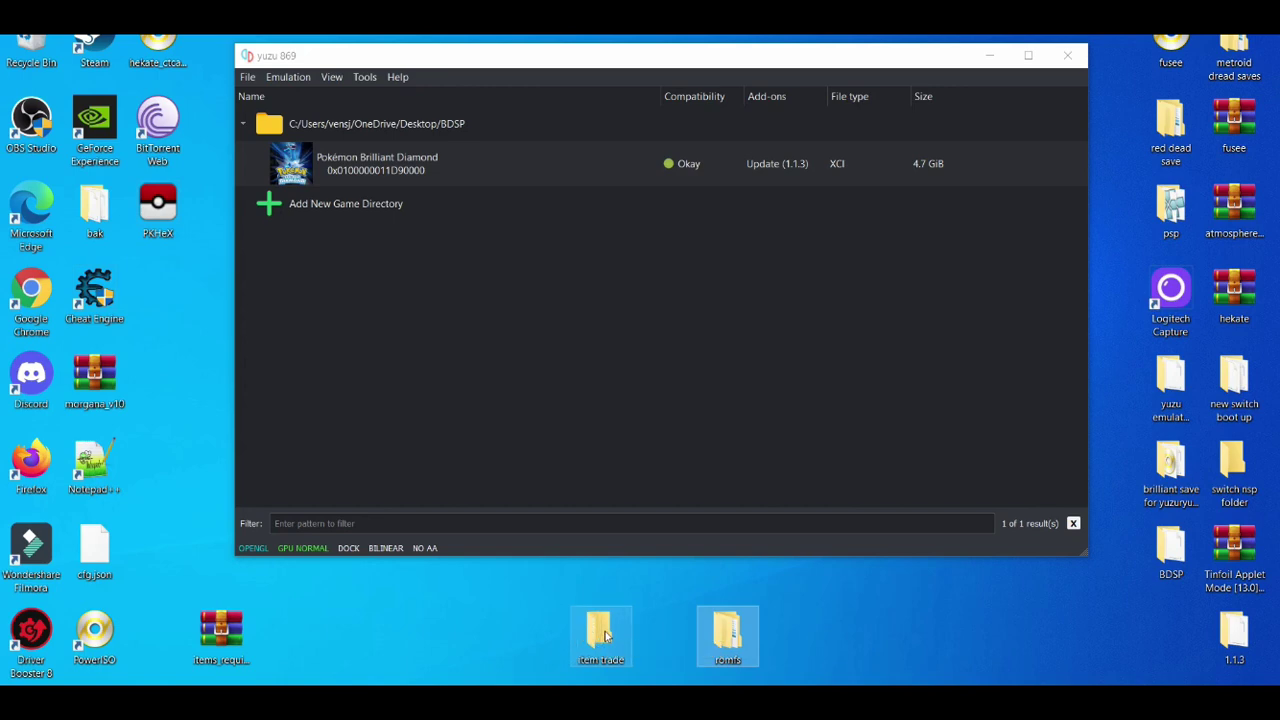
Move the "item trade" folder into the mod data location of Pokémon Brilliant Diamond
right_click(481, 162)
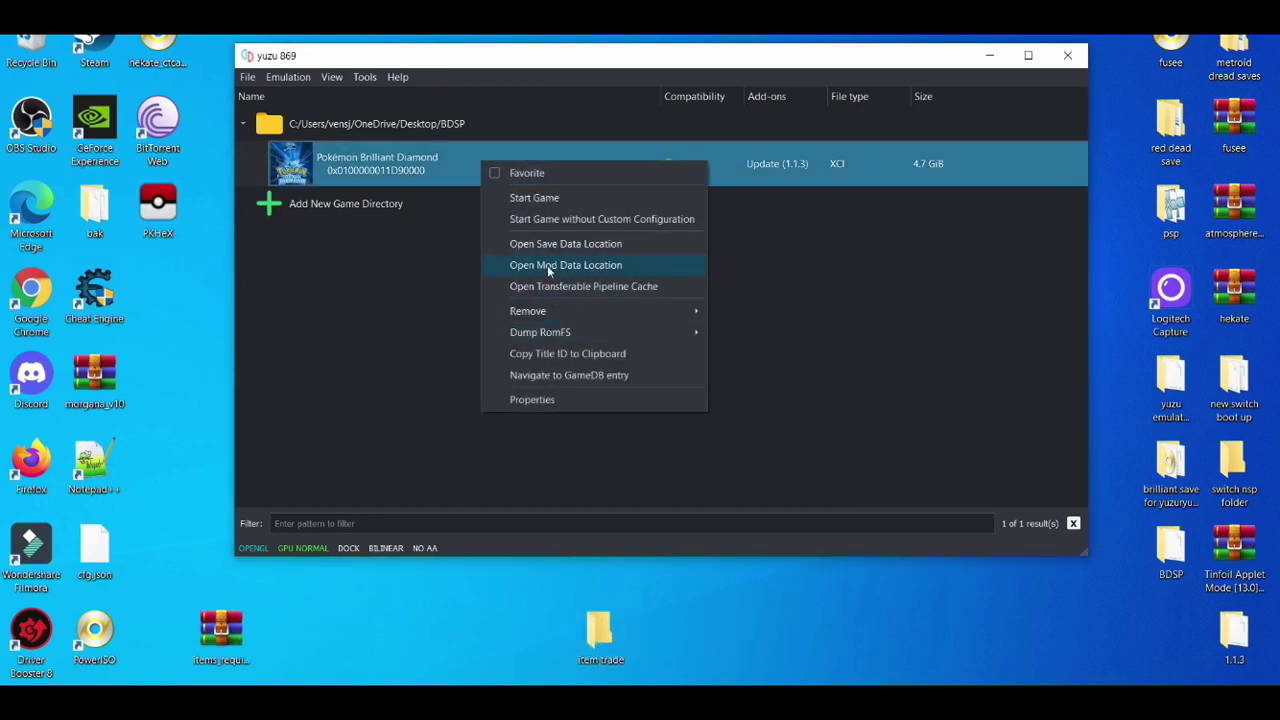
click(547, 265)
drag(603, 638, 730, 358)
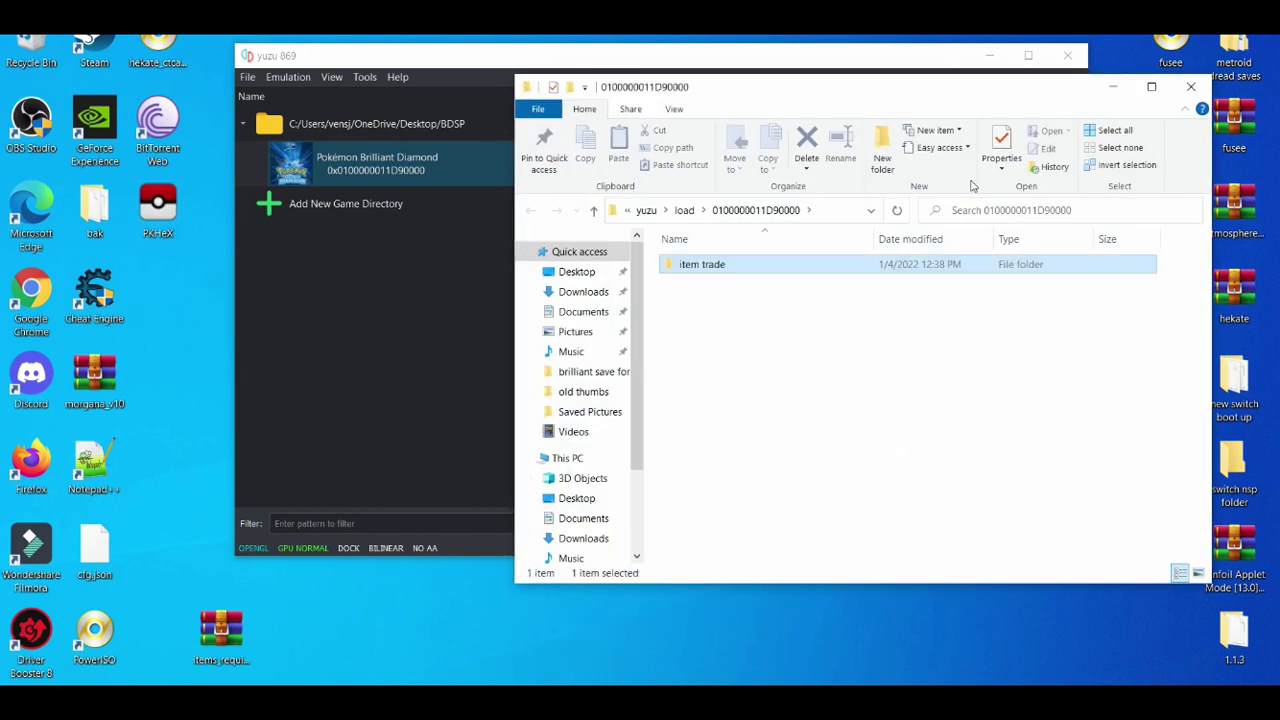
click(1204, 89)
Check in the properties of Pokémon Brilliant Diamond whether the "item trade" add-on is listed and enabled
right_click(464, 179)
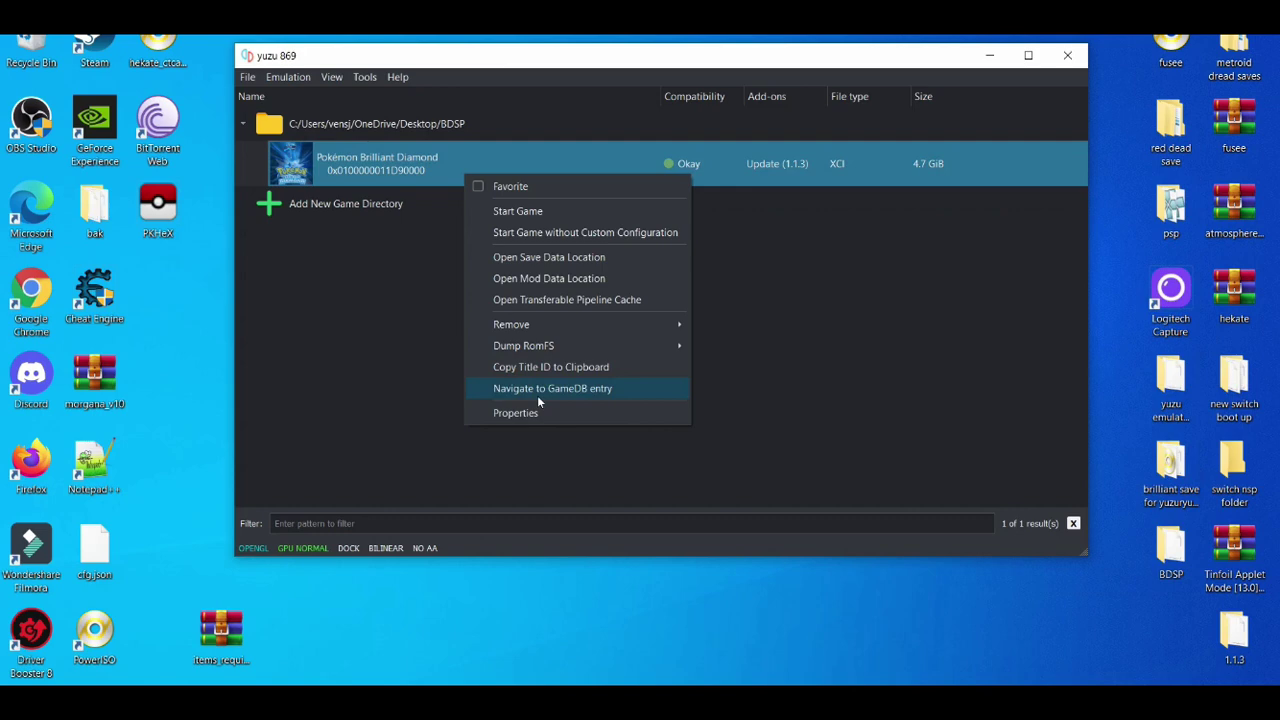
click(537, 406)
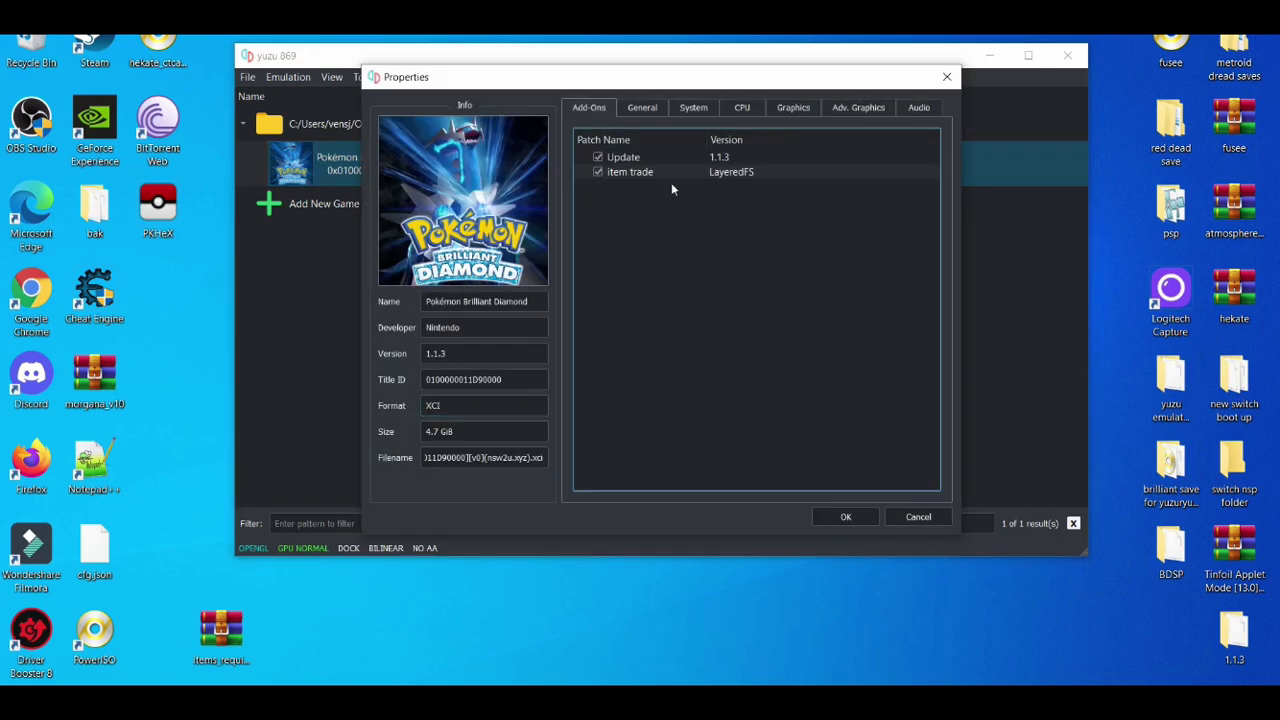
click(846, 517)
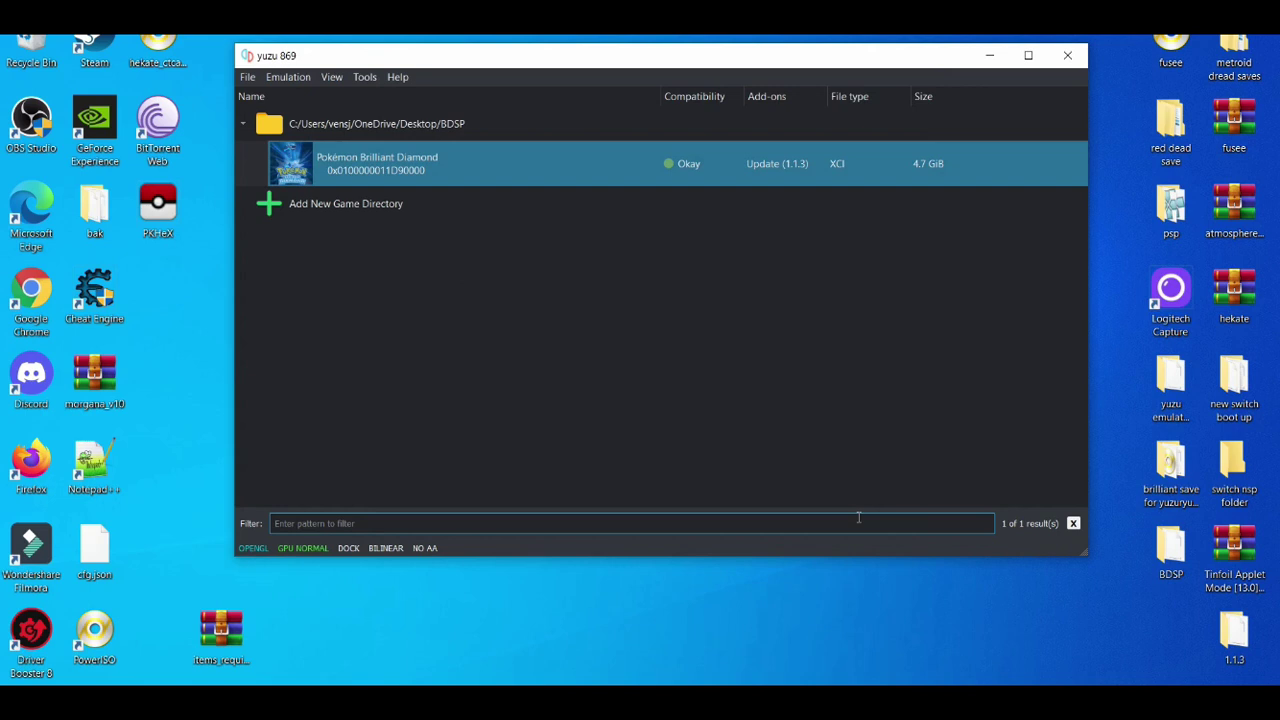
Open PKHeX beside yuzu and load the SaveData file from Pokémon Brilliant Diamond's save data location
double_click(157, 205)
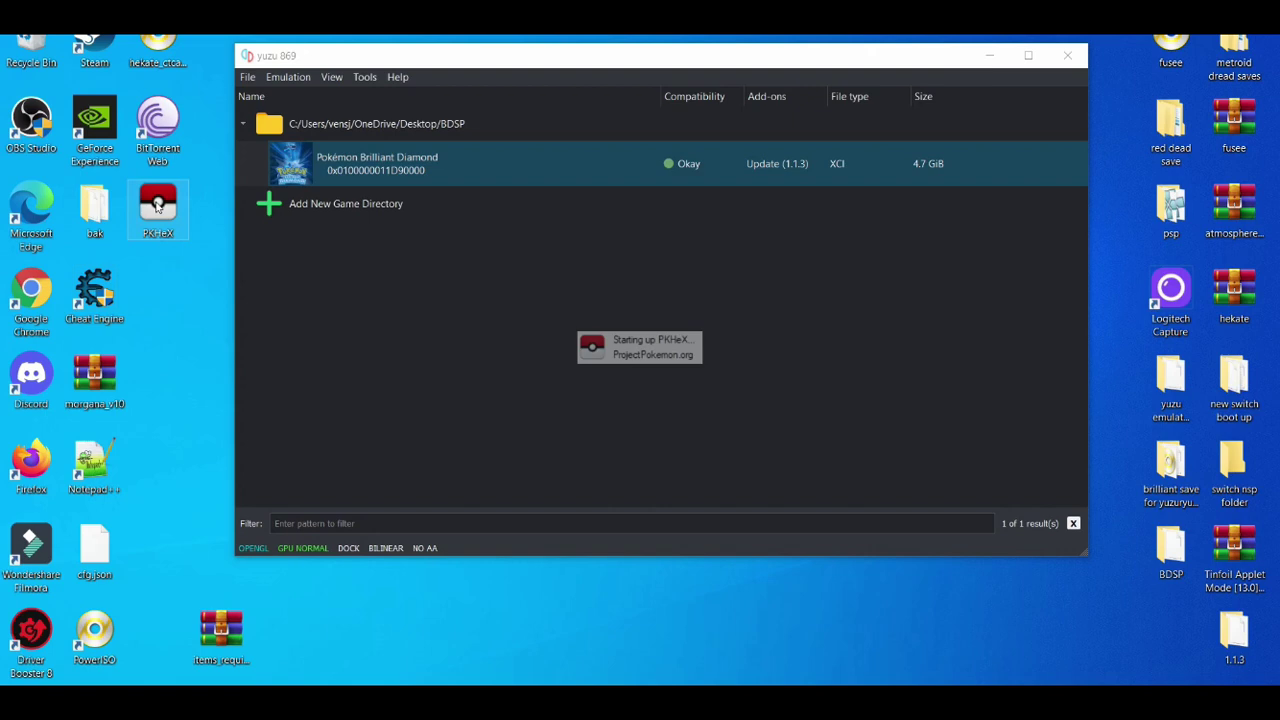
drag(540, 176, 298, 150)
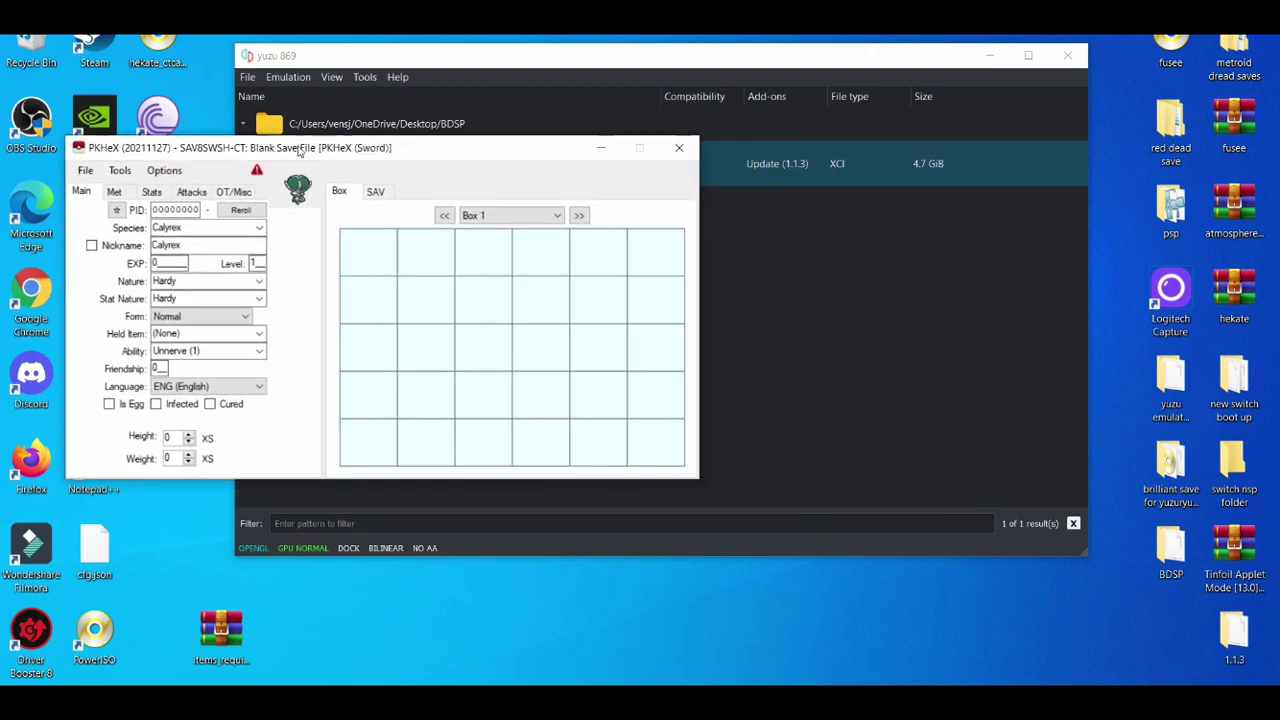
drag(705, 56, 840, 117)
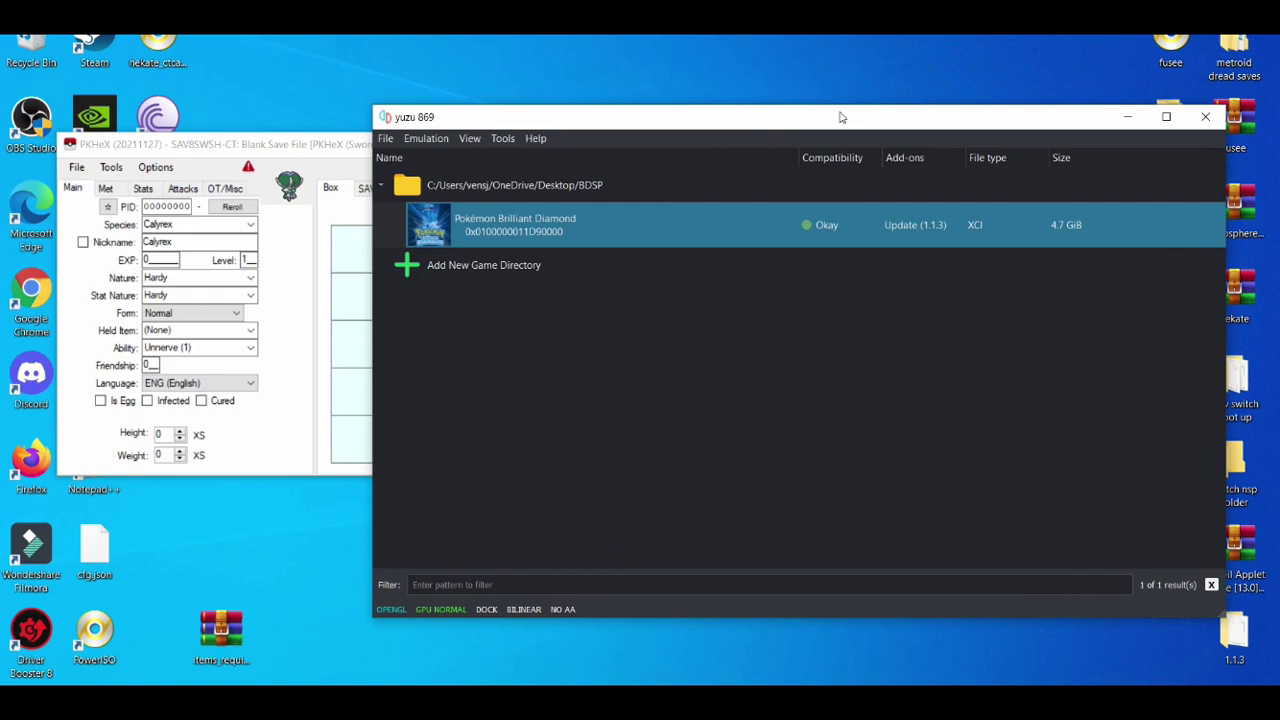
right_click(546, 226)
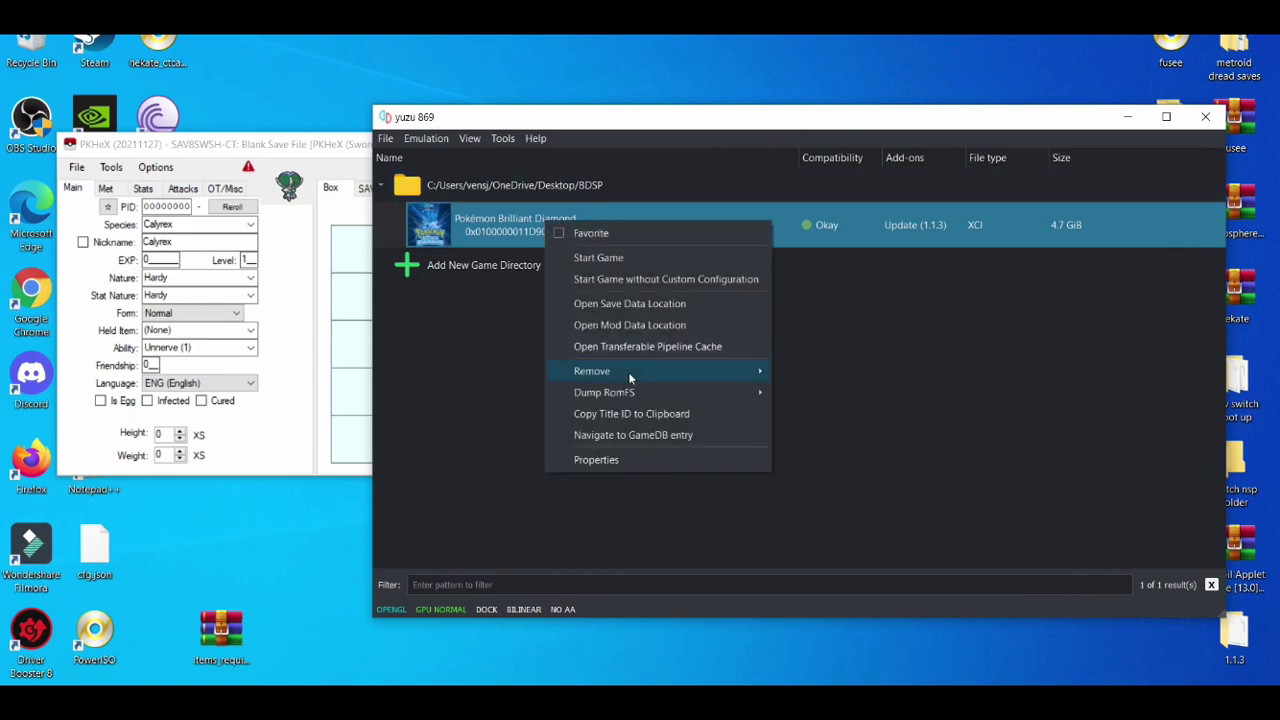
click(624, 304)
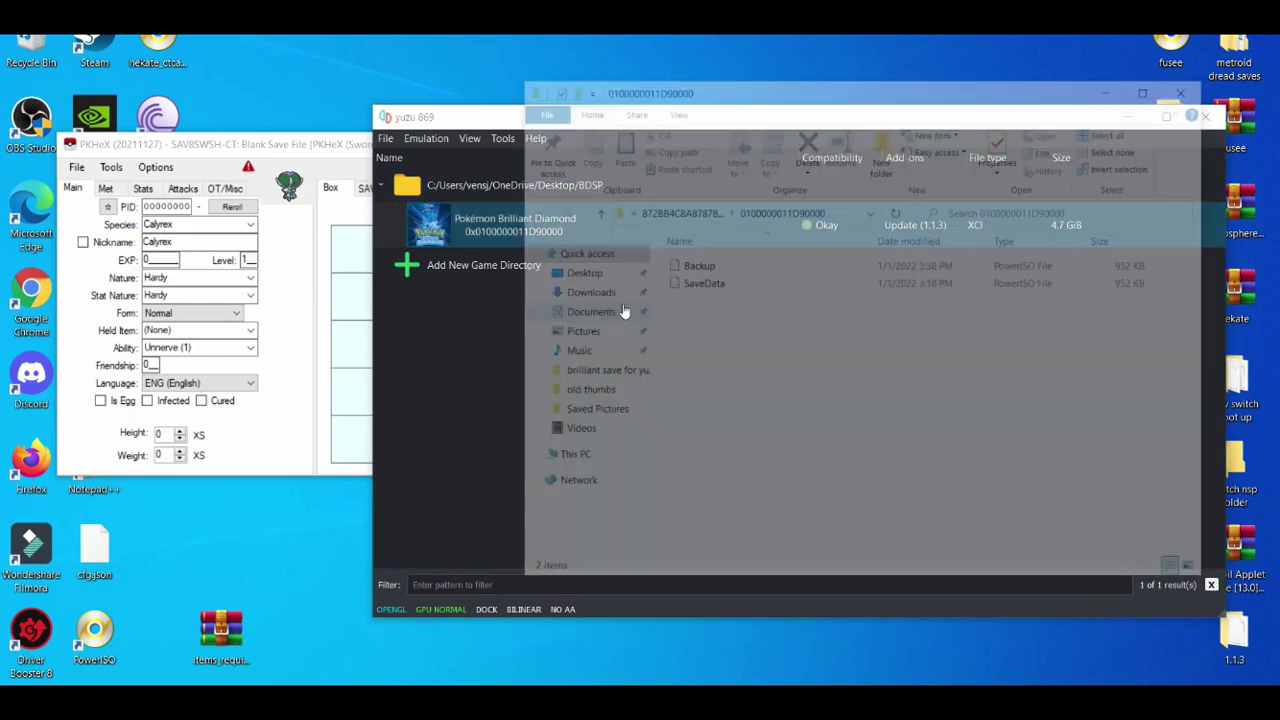
drag(704, 282, 337, 325)
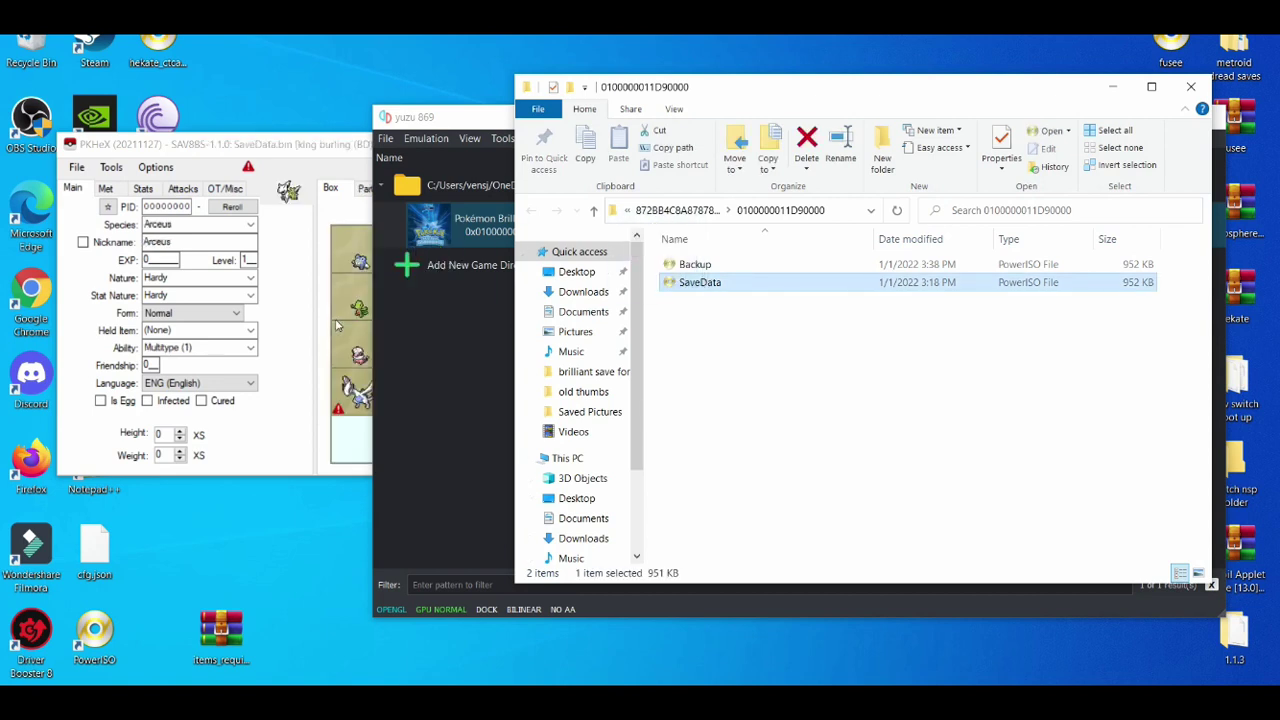
click(1190, 89)
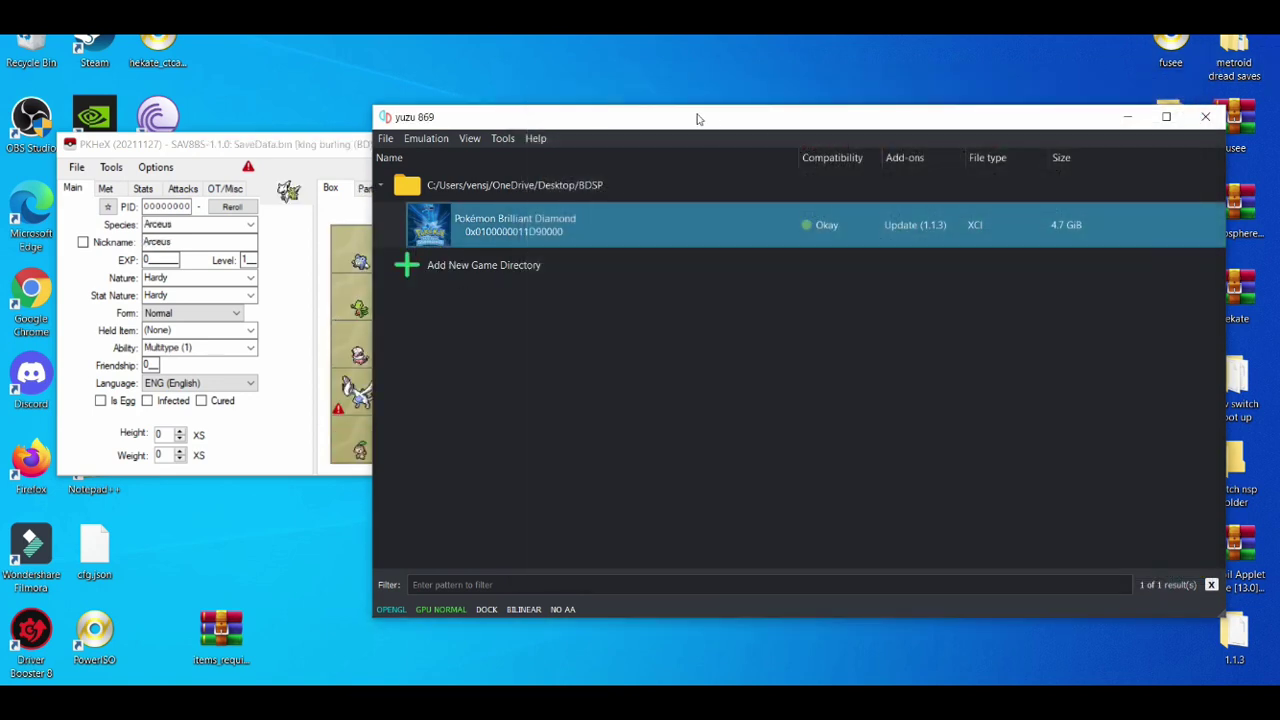
drag(698, 116, 695, 97)
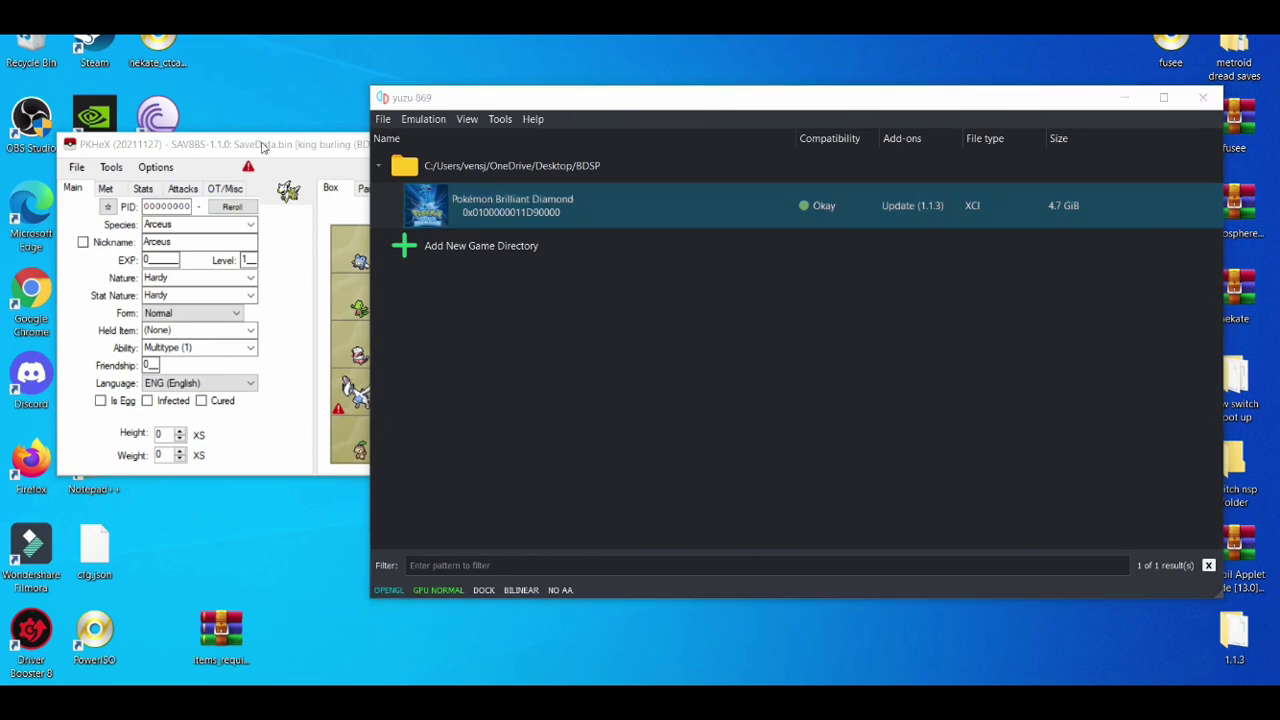
Arrange the PKHeX and yuzu windows and set the species of the edited Pokémon to Gengar
drag(263, 147, 306, 166)
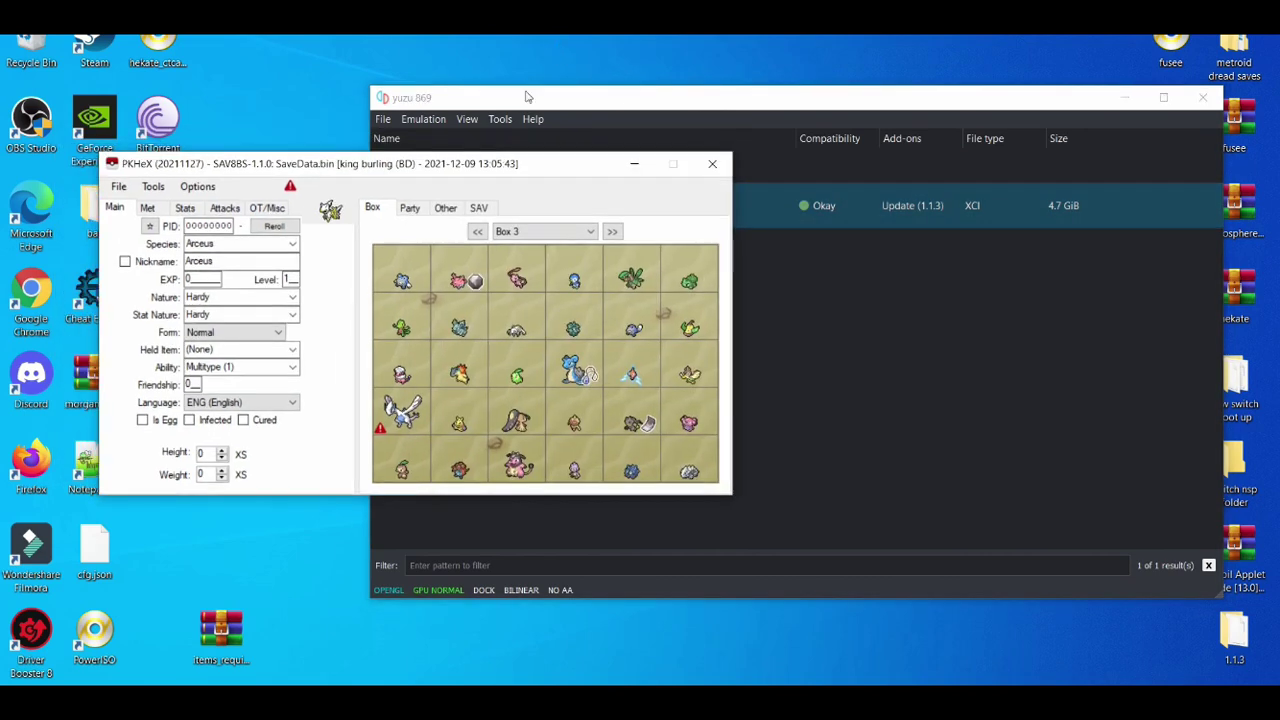
drag(528, 96, 515, 77)
click(265, 163)
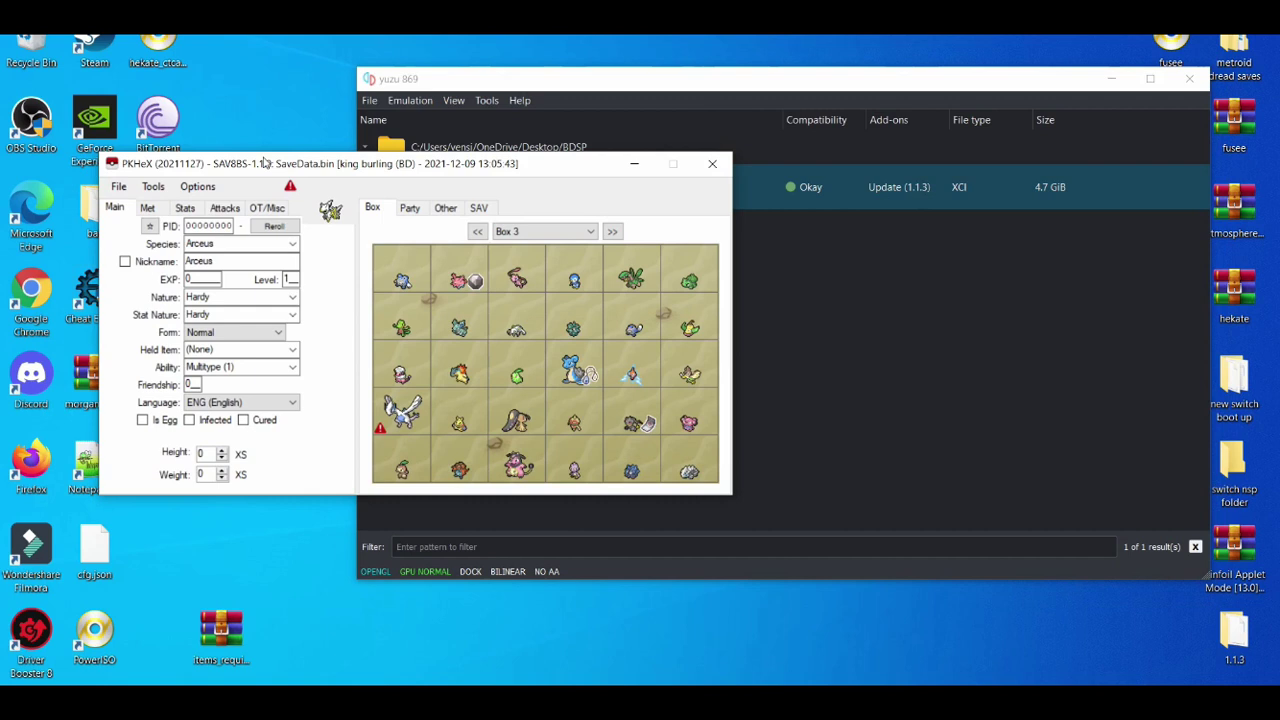
click(235, 245)
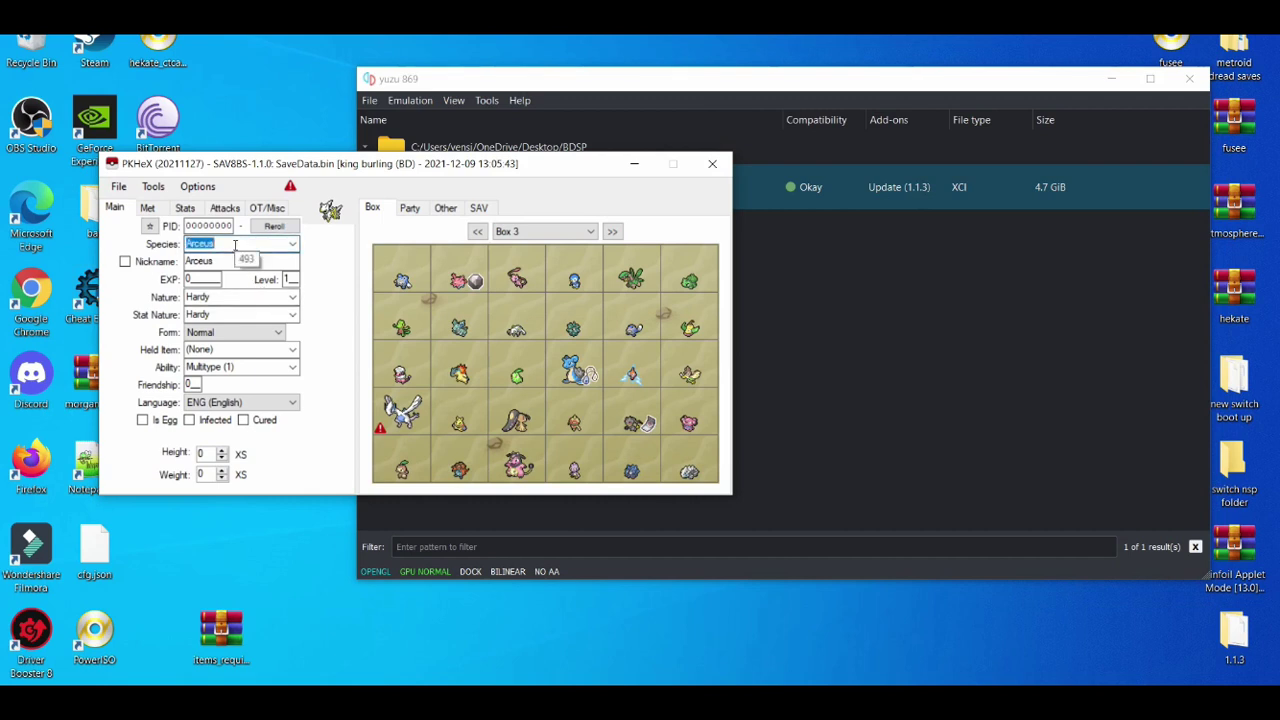
key(BackSpace)
text(gengar)
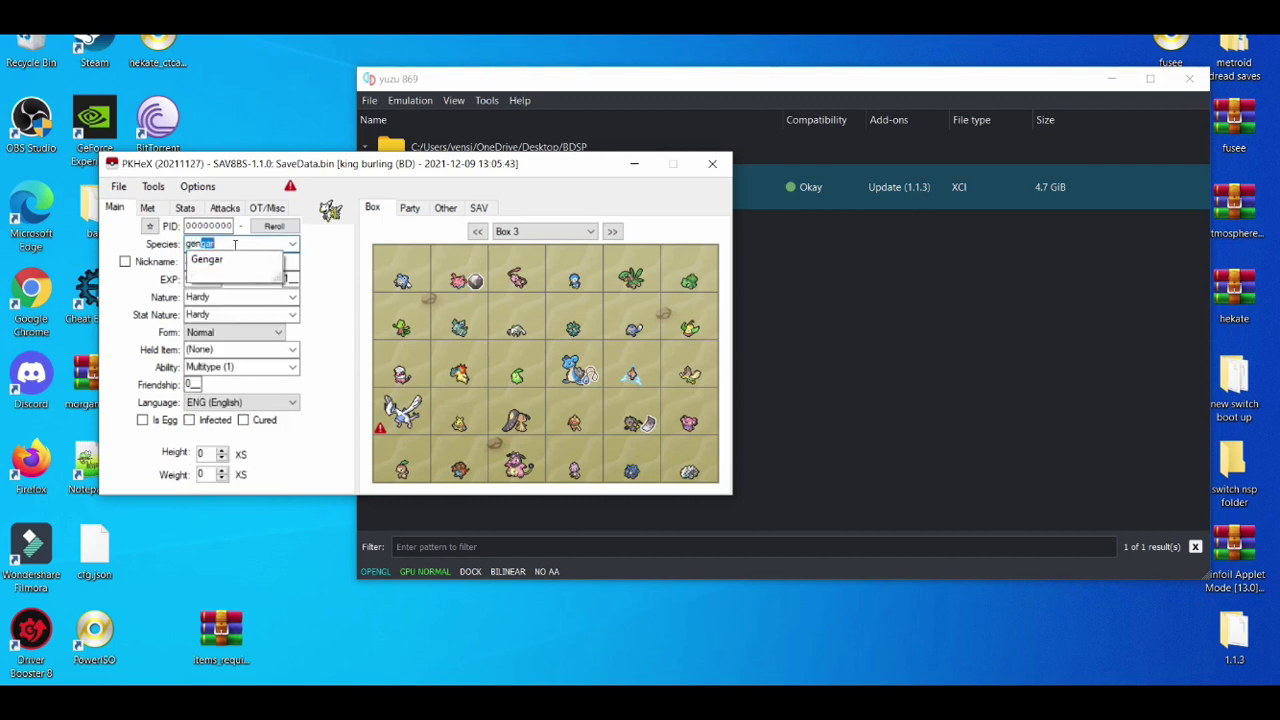
click(215, 258)
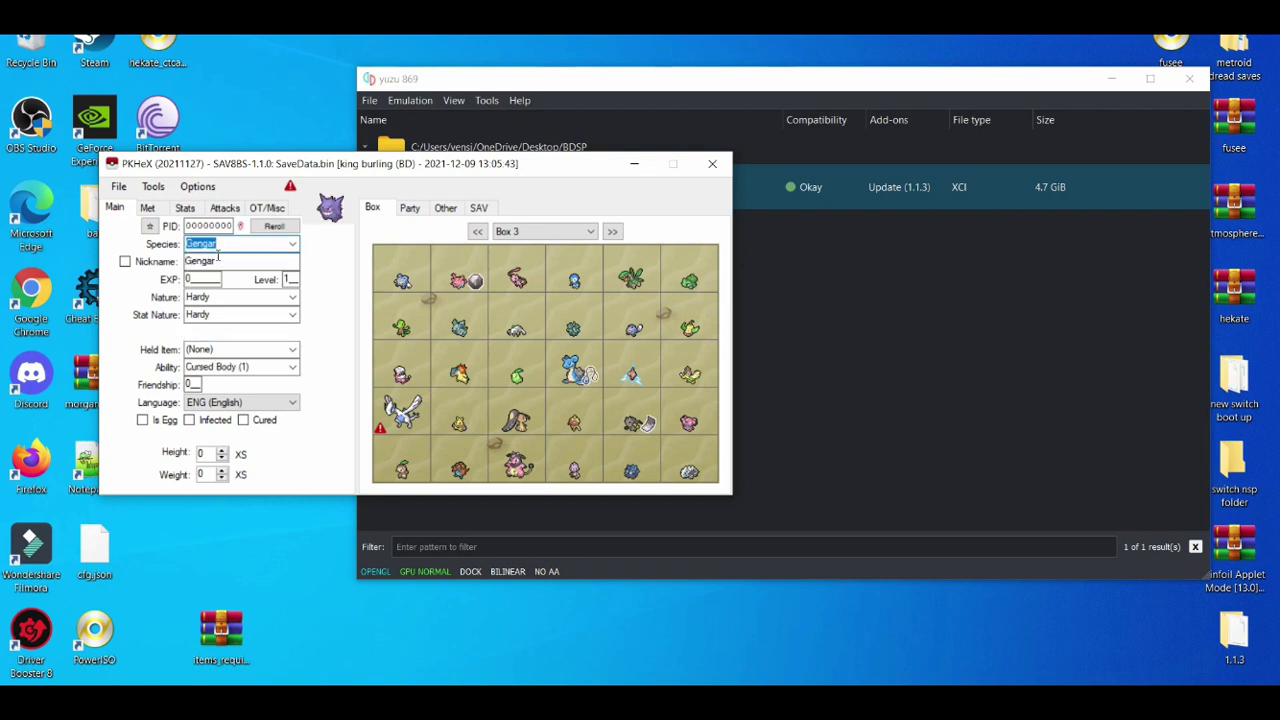
Set Gengar's level to 100 and make it shiny
click(289, 279)
text(00)
click(147, 208)
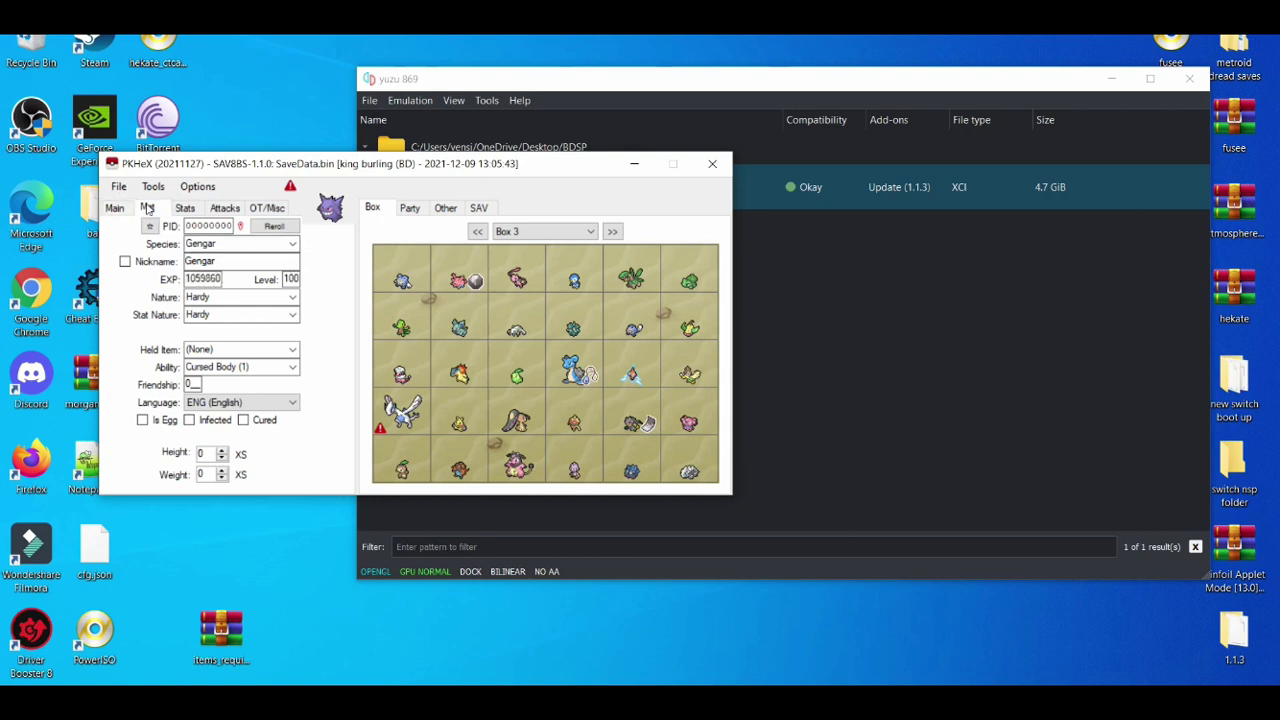
click(117, 208)
click(150, 226)
double_click(205, 226)
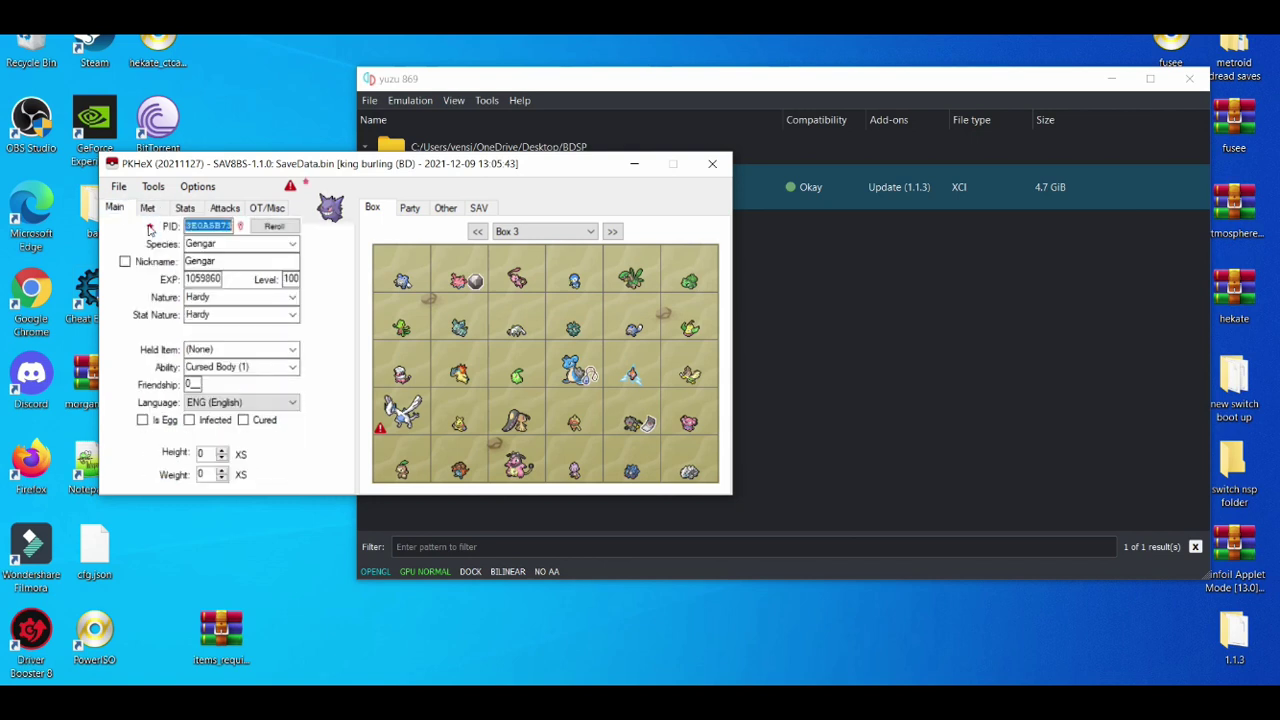
Randomize Gengar's IVs several times, and randomize its EVs once
click(186, 208)
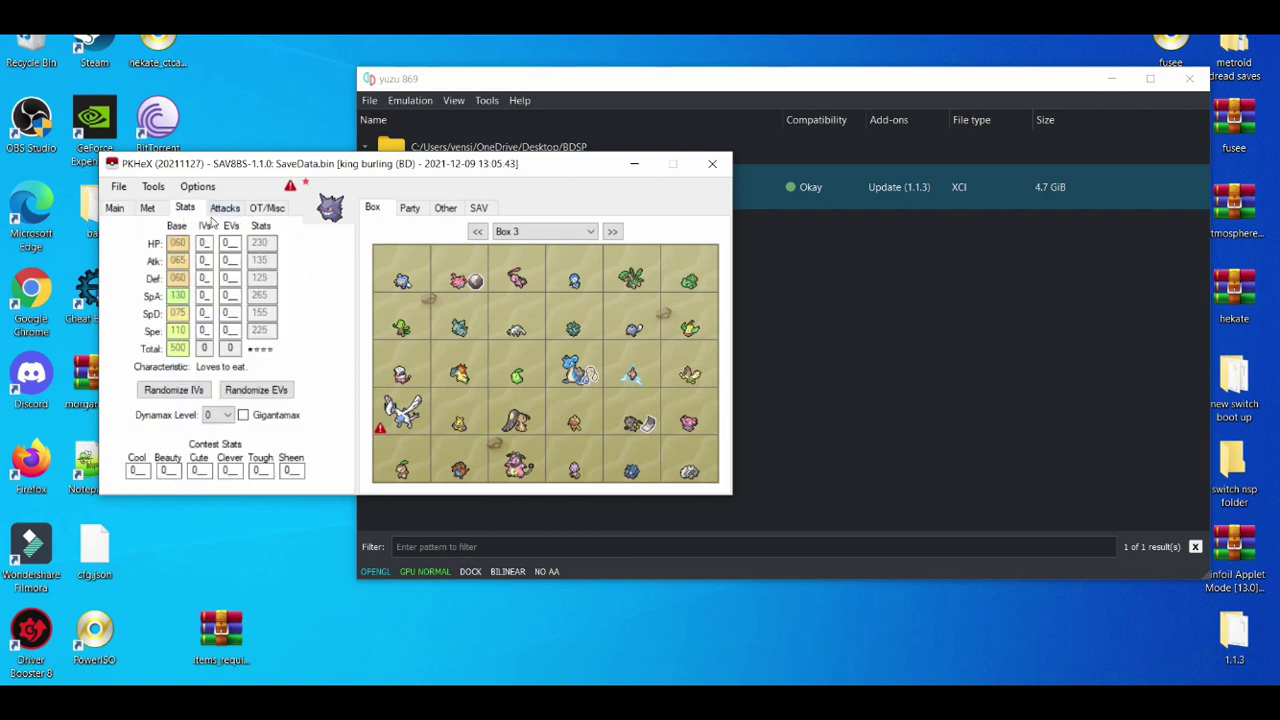
click(183, 392)
click(183, 392)
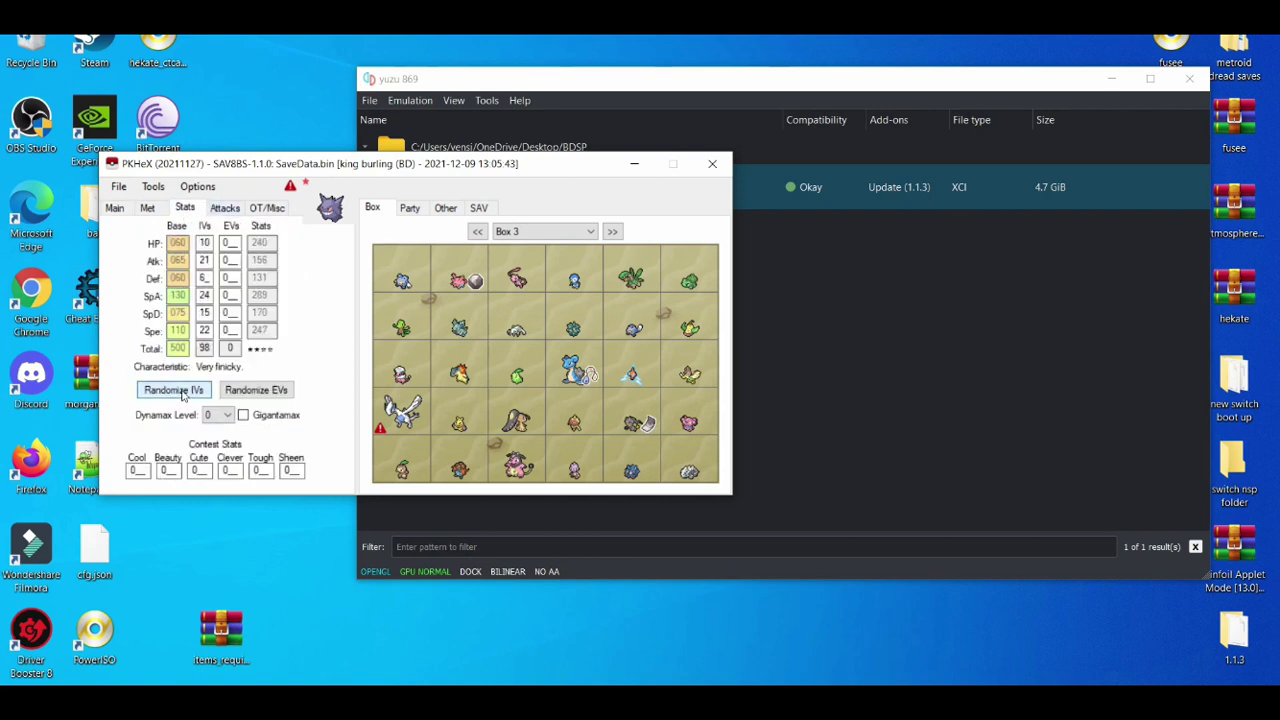
click(183, 392)
click(183, 392)
click(183, 392)
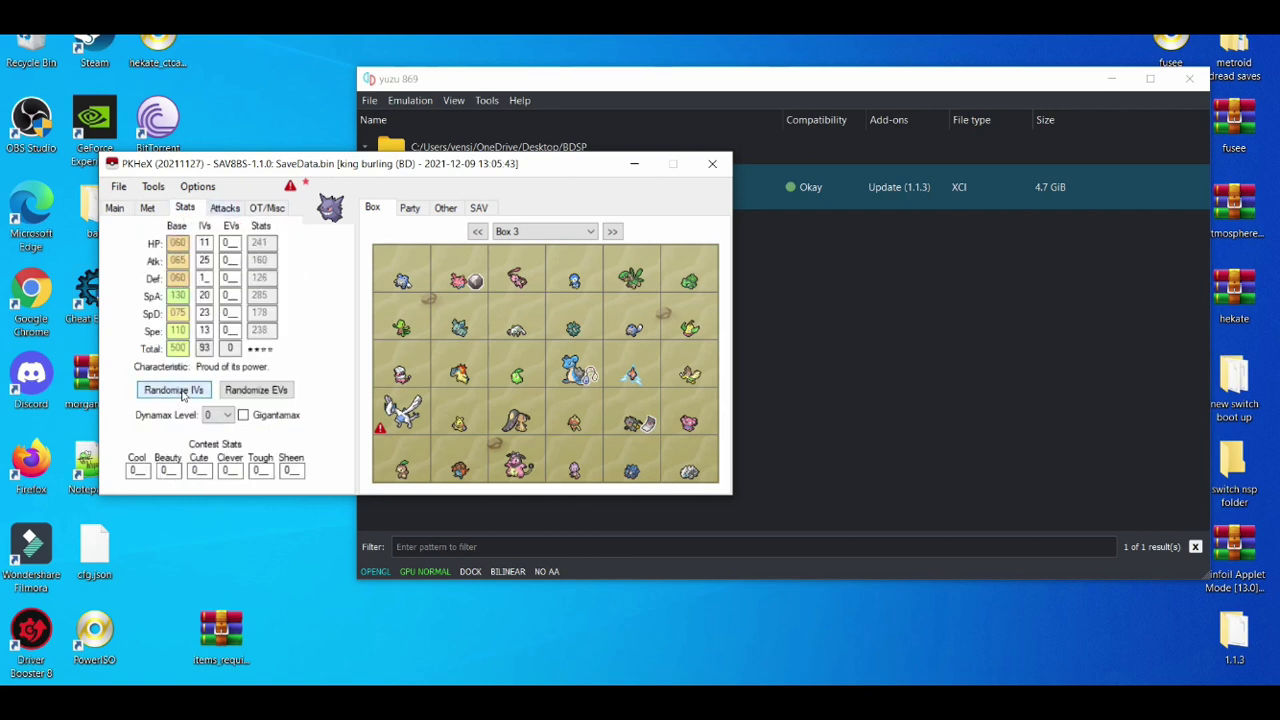
click(183, 392)
click(183, 392)
click(183, 392)
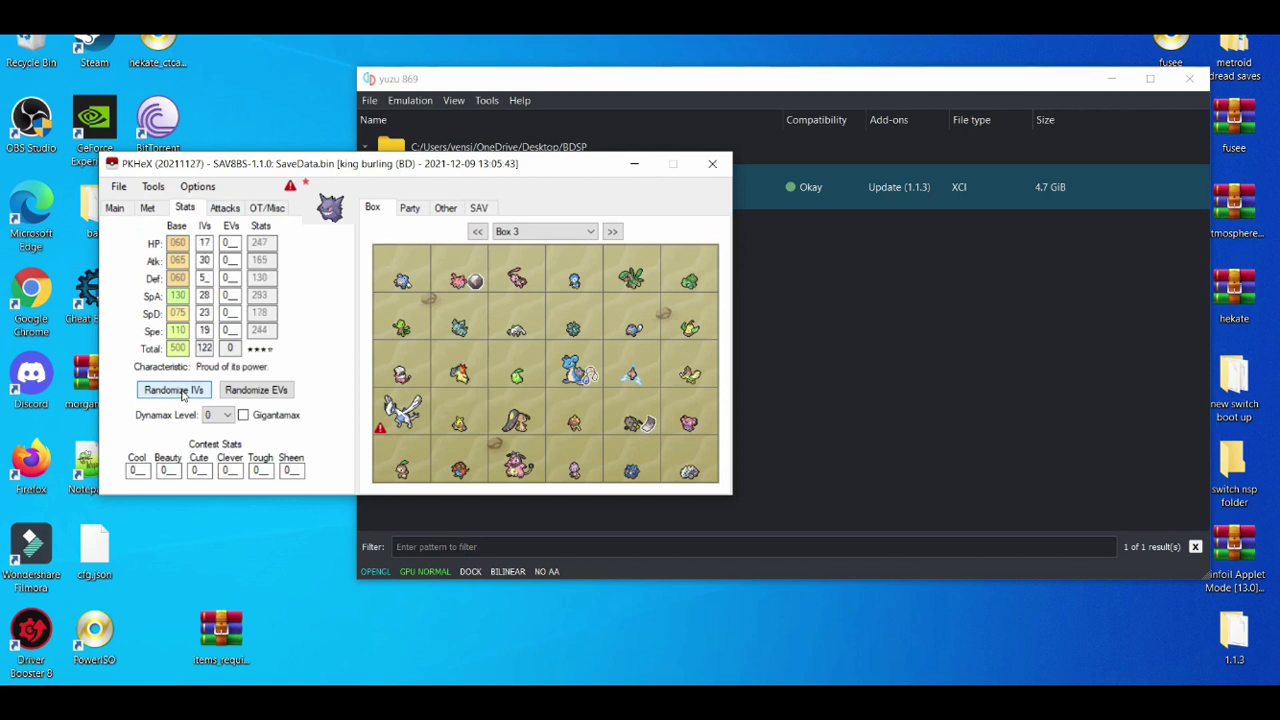
click(256, 390)
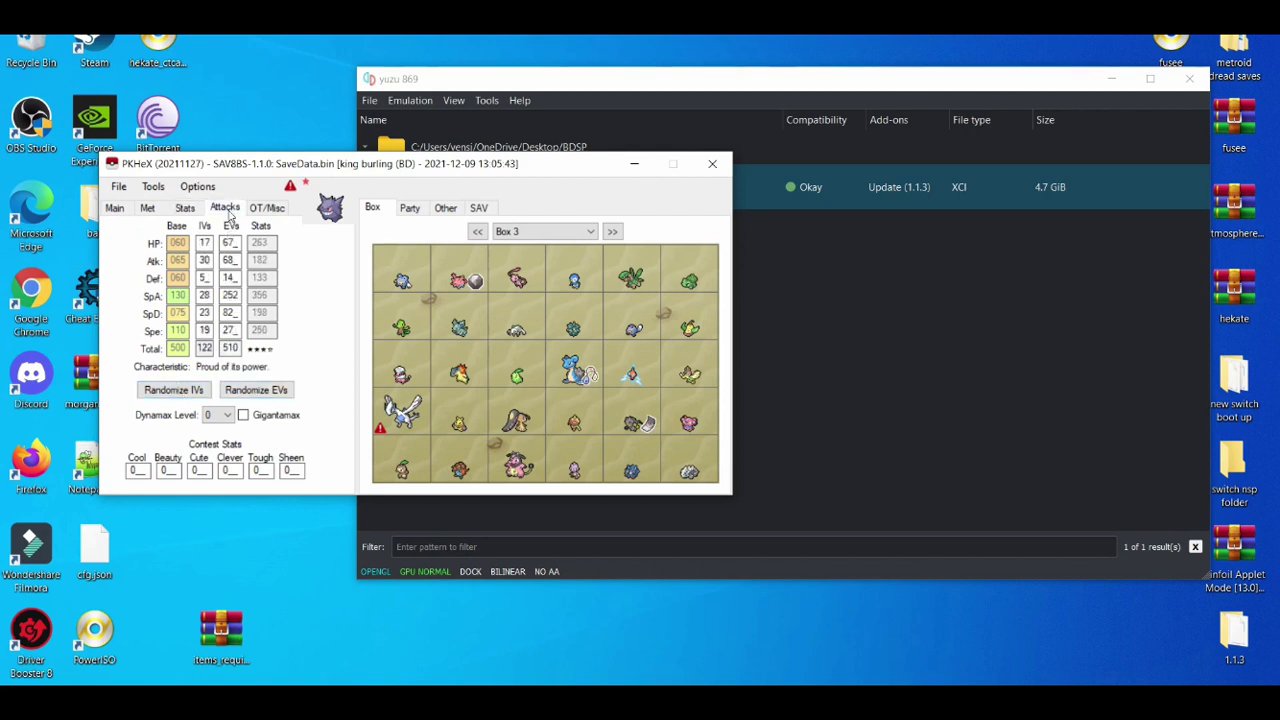
Apply the suggested current moves Thief, Explosion, Poison Jab and Drain Punch to Gengar
click(225, 208)
click(160, 238)
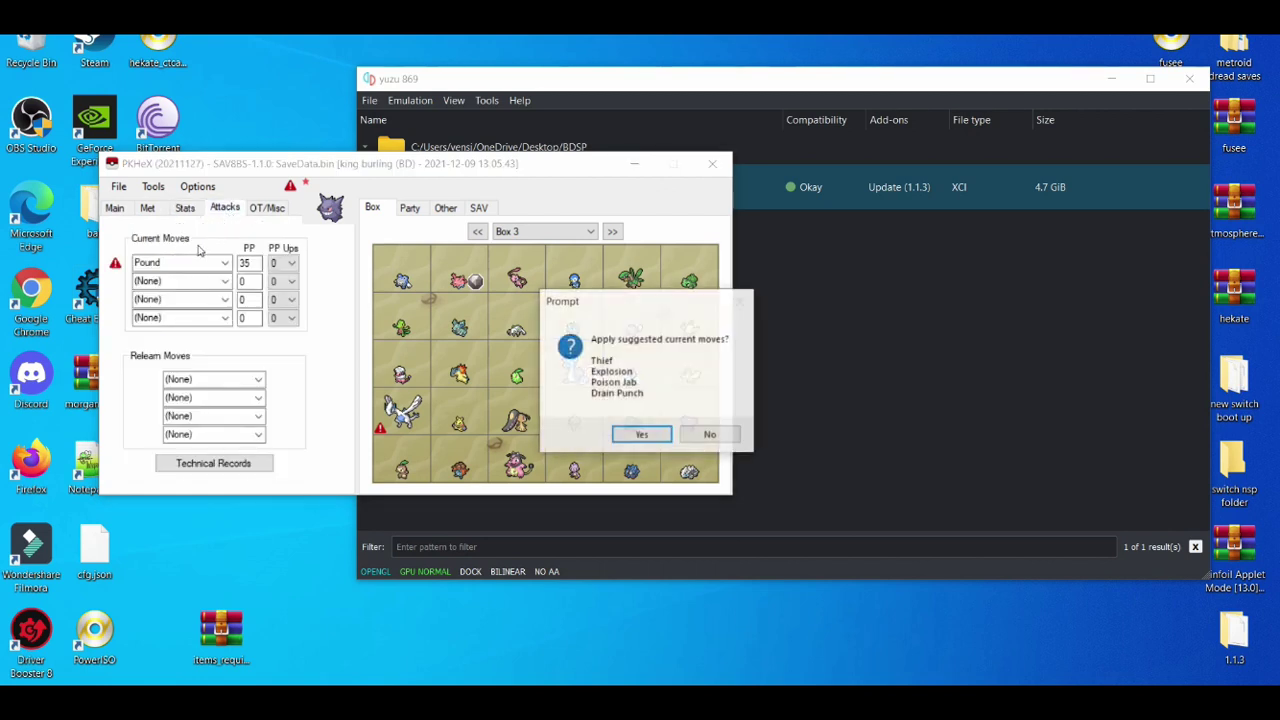
click(641, 432)
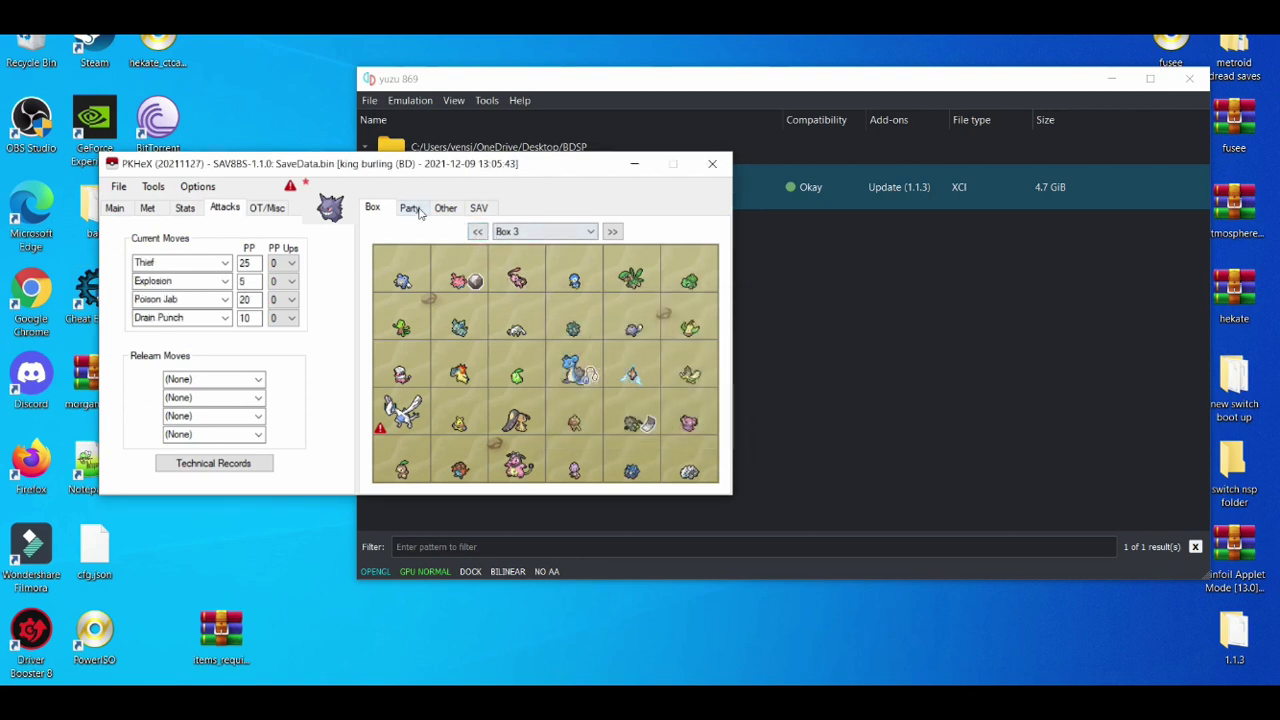
Place the edited Gengar in the first slot of Box 40
click(479, 231)
click(479, 231)
click(479, 231)
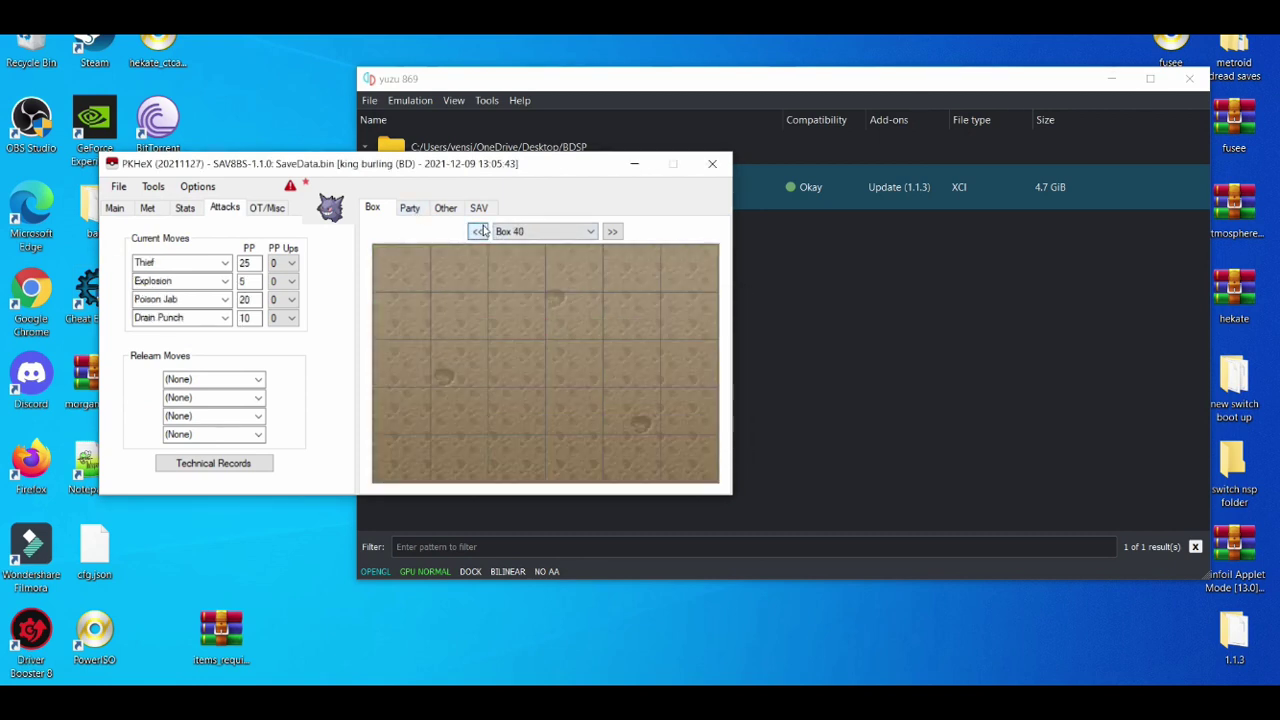
drag(312, 214, 400, 270)
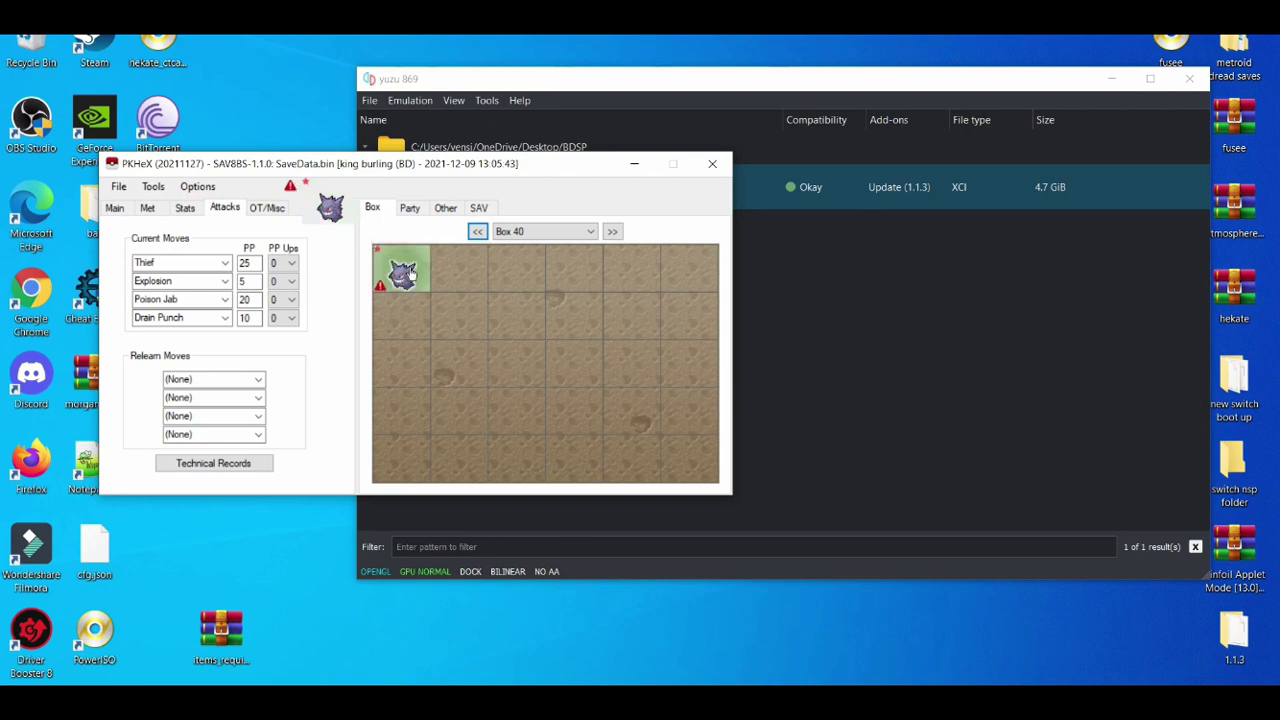
click(420, 208)
drag(343, 213, 525, 348)
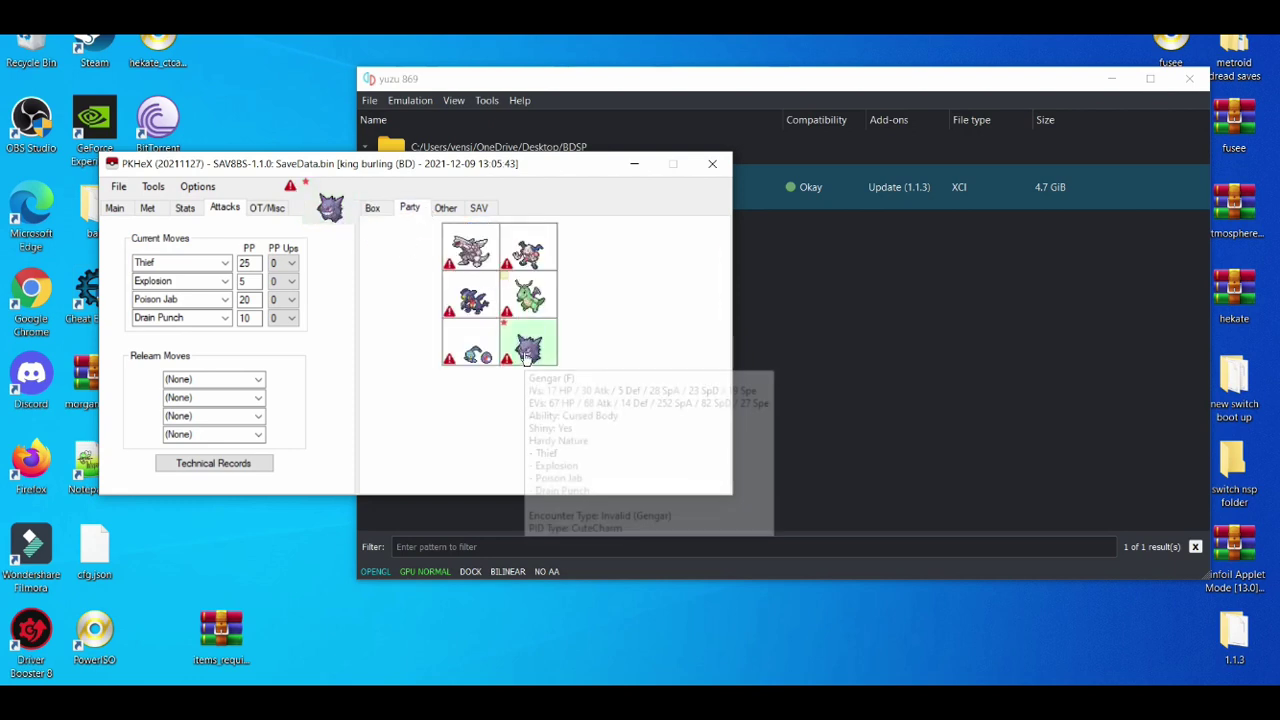
right_click(525, 350)
click(565, 400)
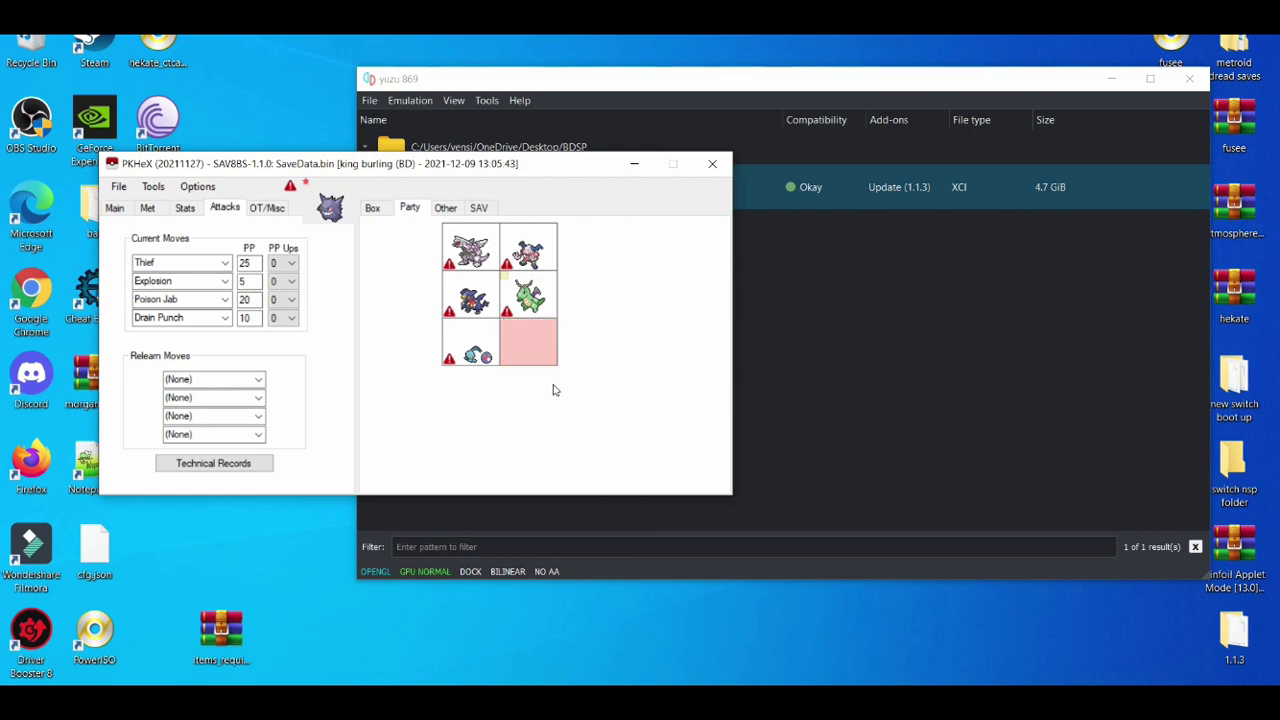
click(378, 208)
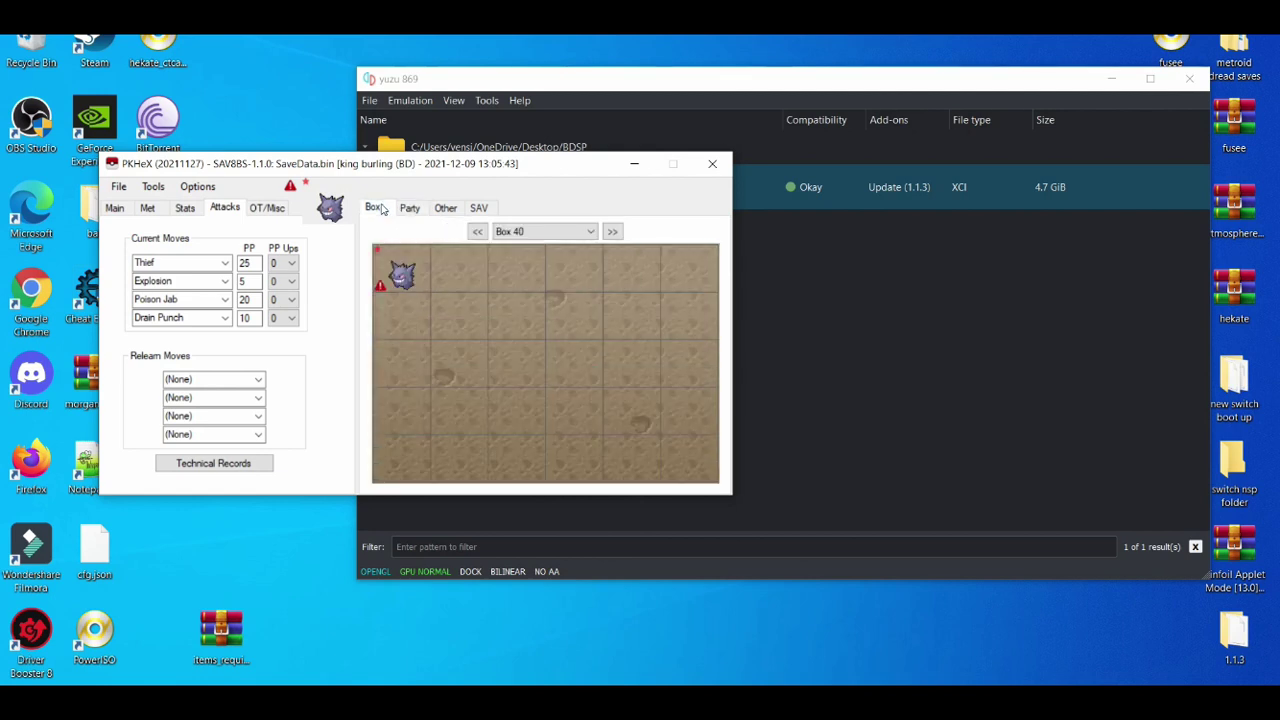
Export the edited save over the existing SaveData file, close PKHeX and reposition the yuzu window
click(118, 187)
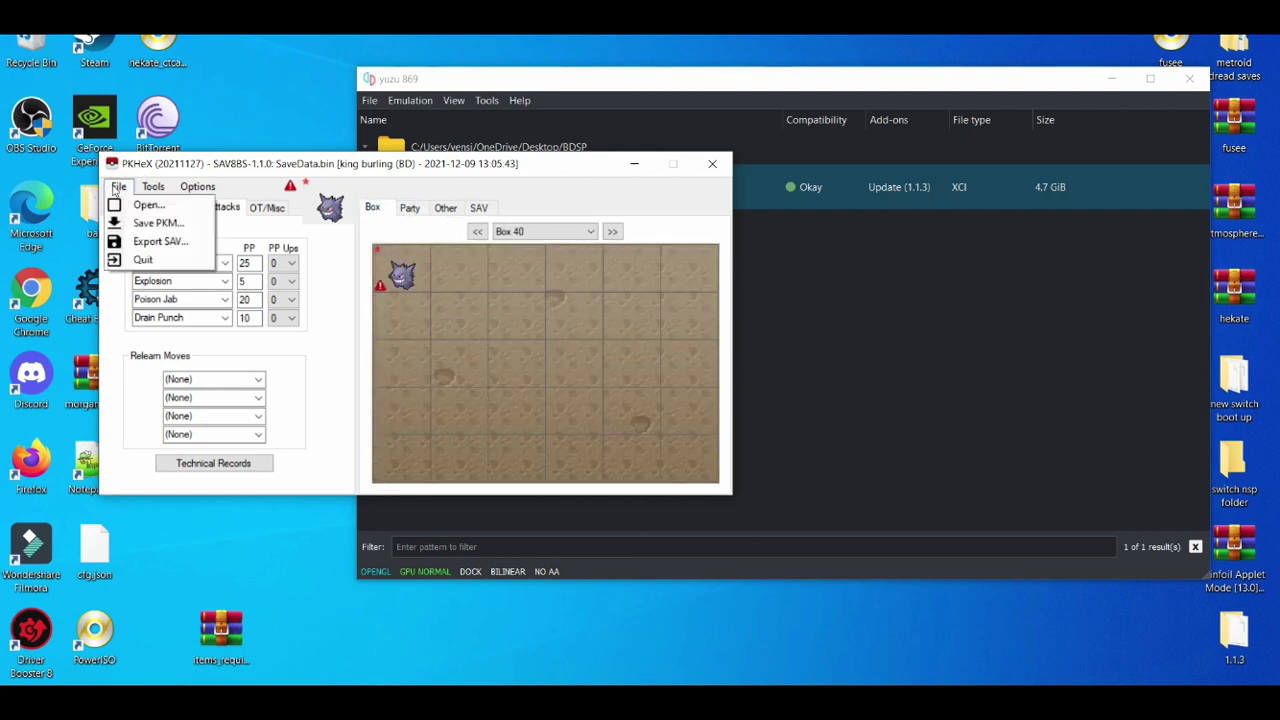
click(140, 242)
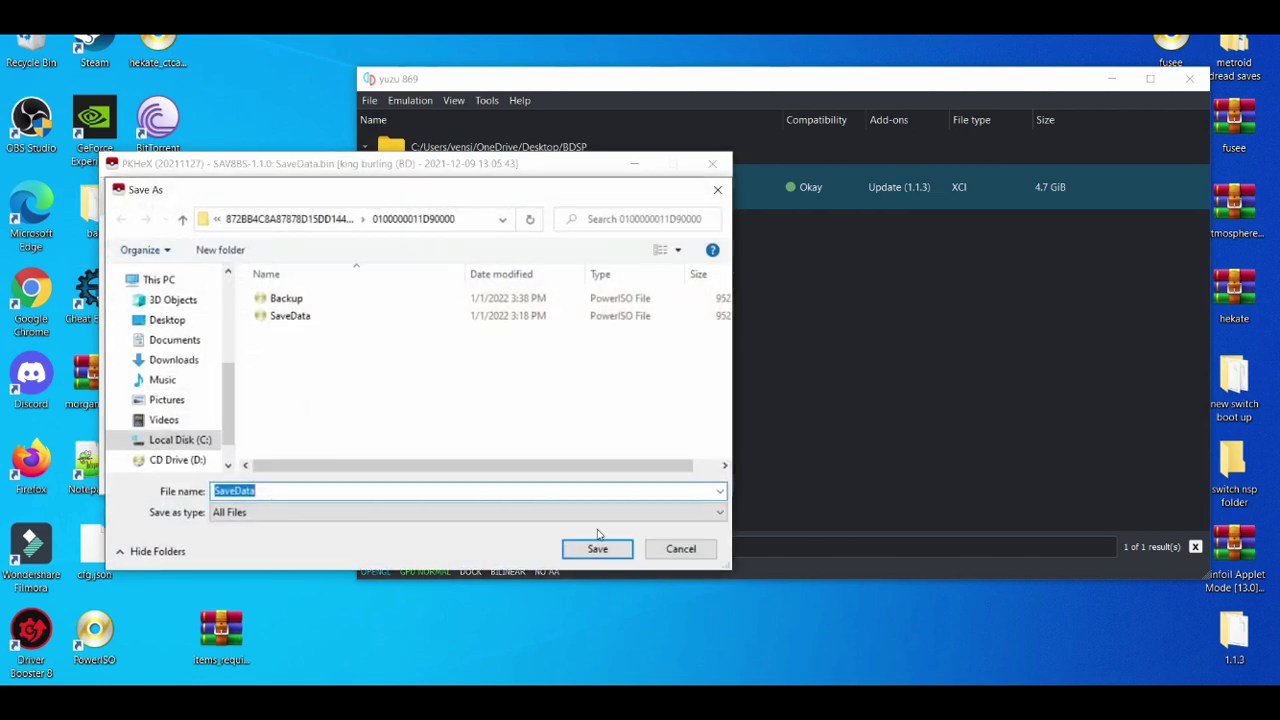
click(600, 549)
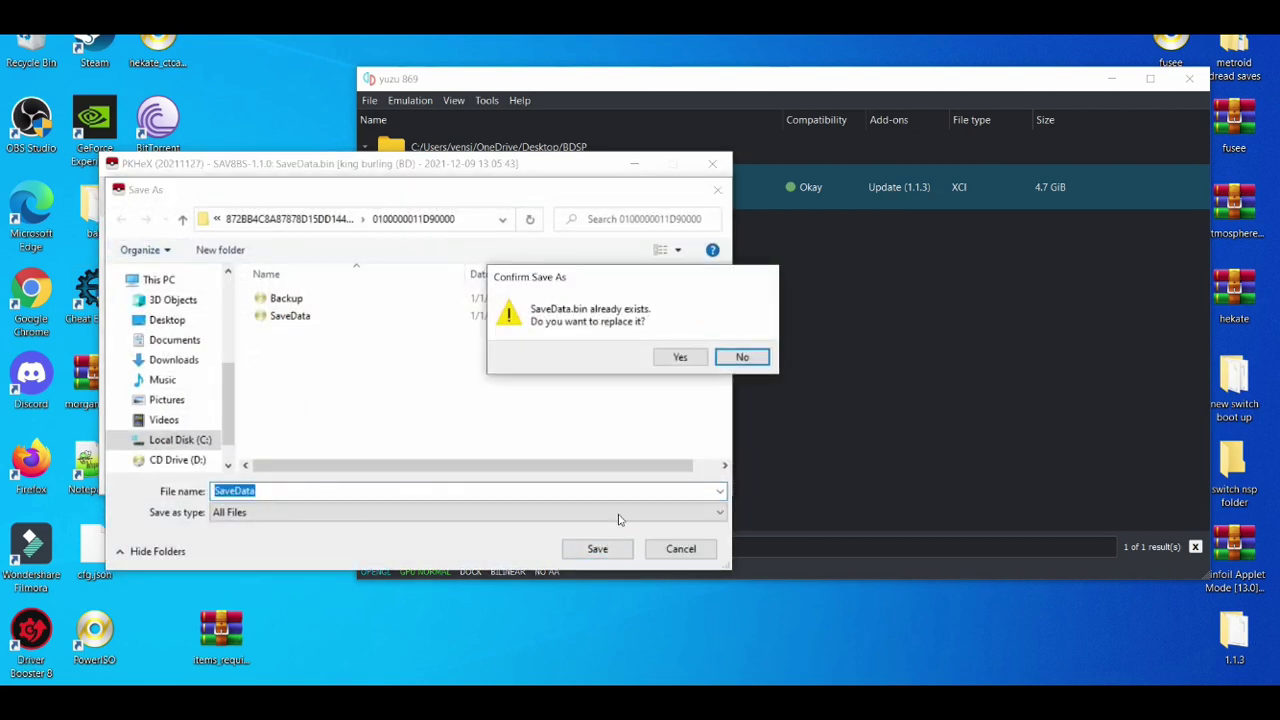
click(680, 358)
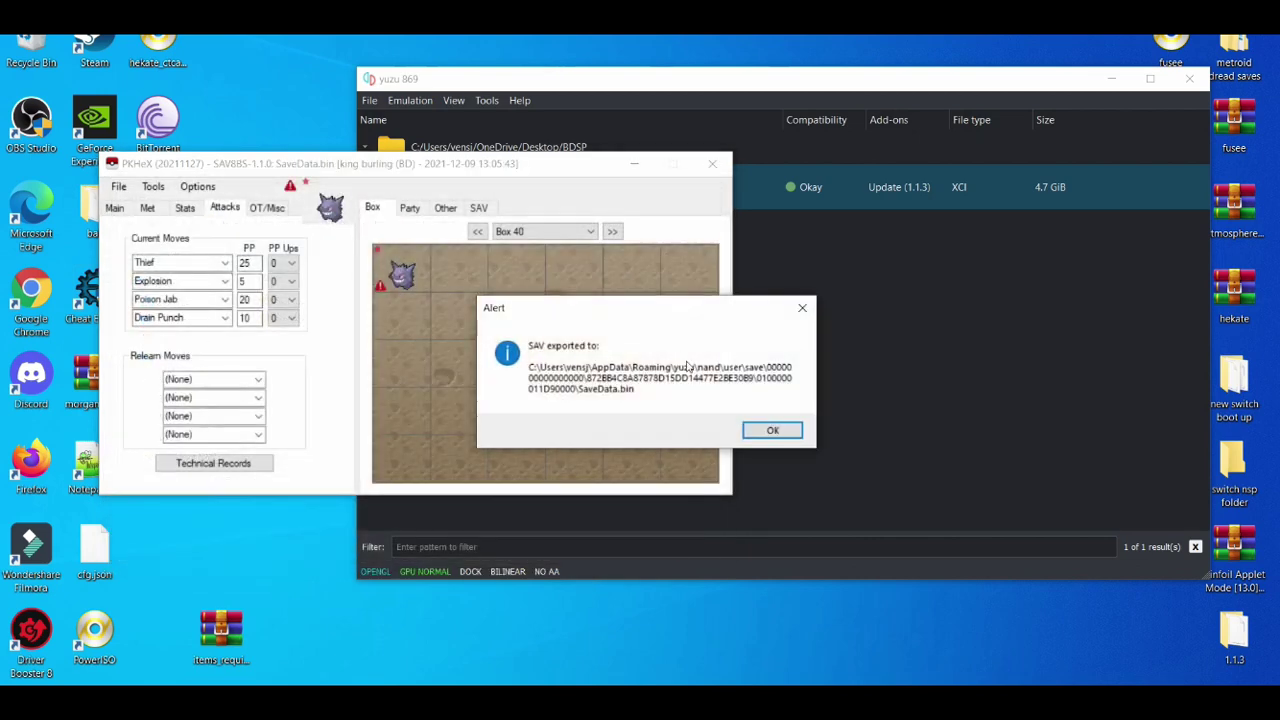
click(775, 430)
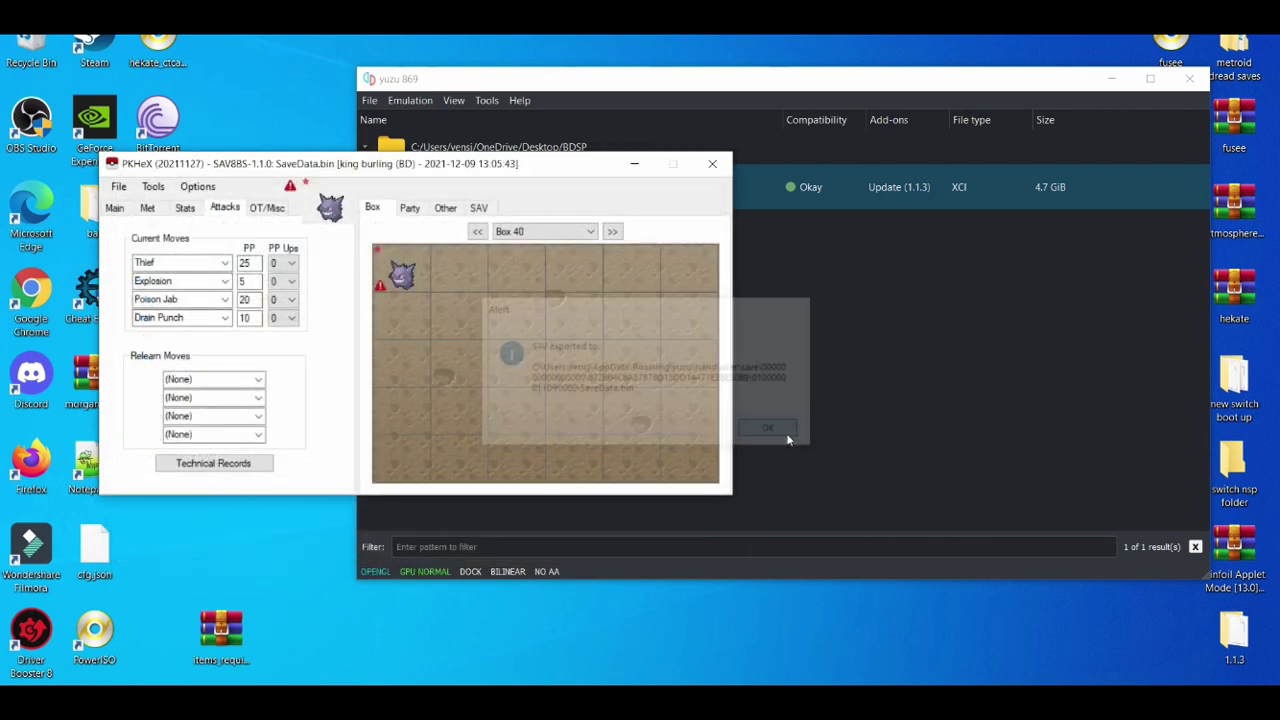
click(712, 163)
drag(691, 87, 572, 52)
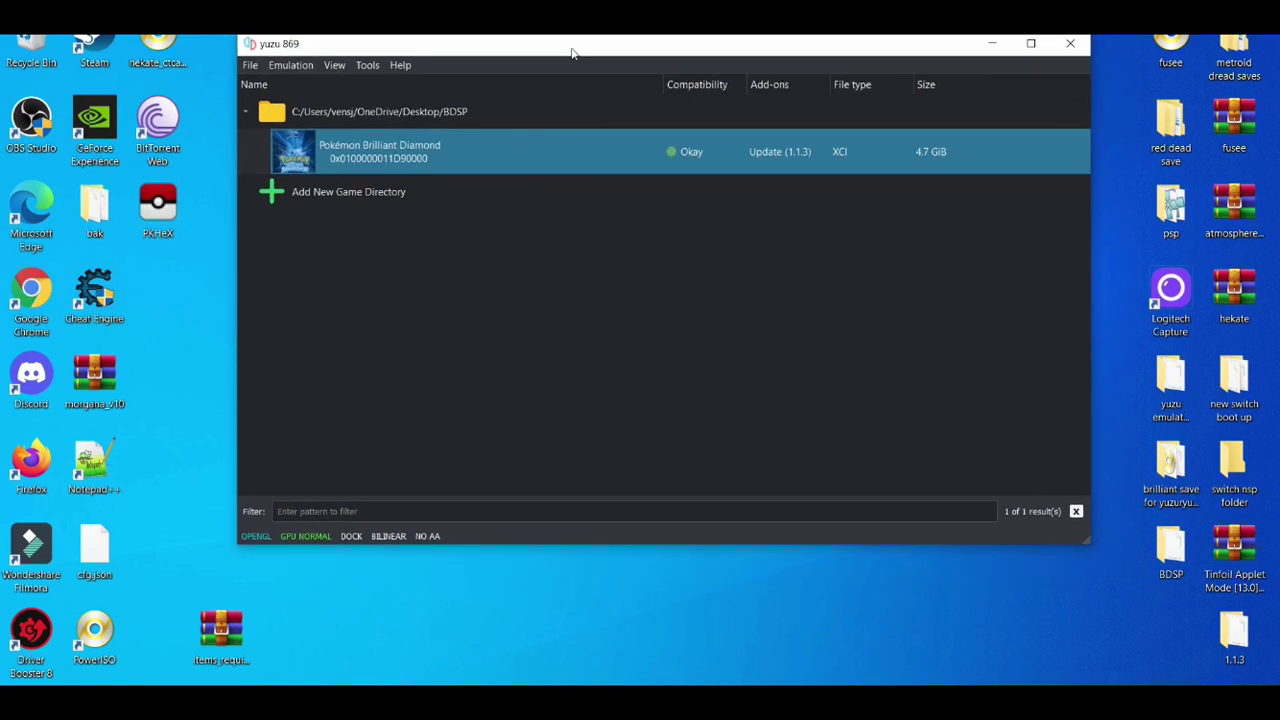